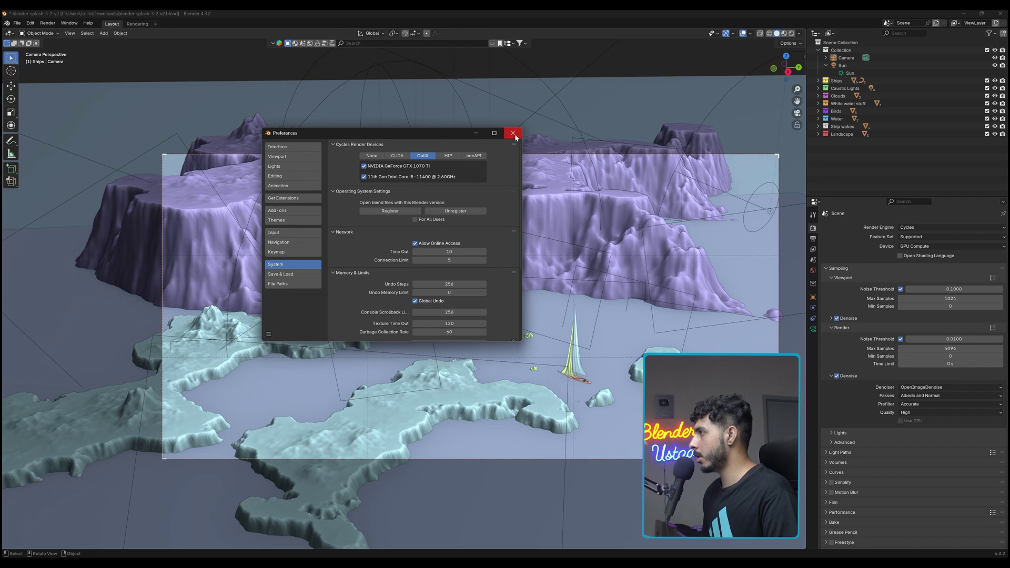
Step: Save the current preferences, including the OptiX render device setup, and close the Preferences window
{"action": "left_click", "coordinate": [269, 333]}
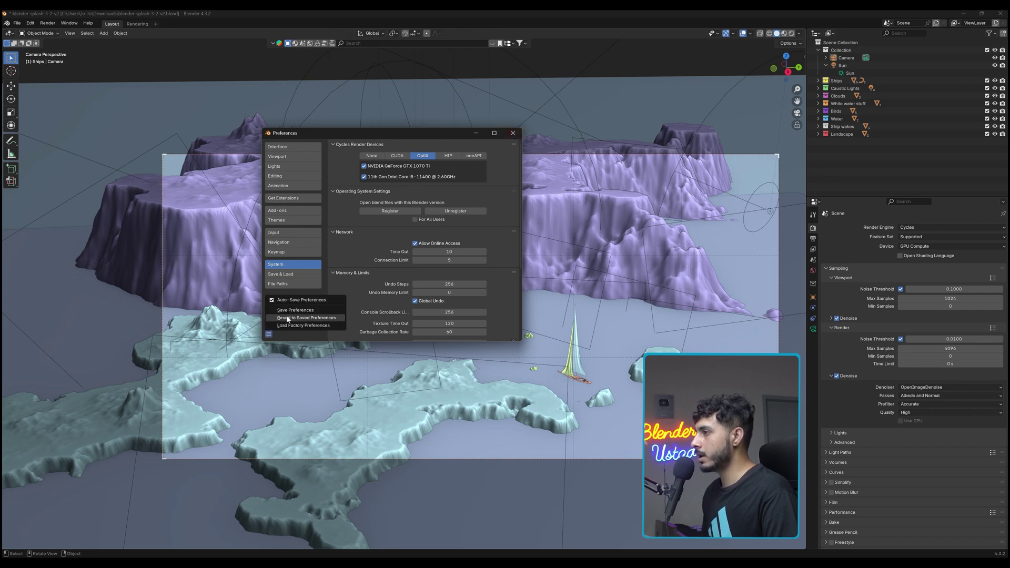
{"action": "left_click", "coordinate": [295, 310]}
{"action": "left_click", "coordinate": [512, 133]}
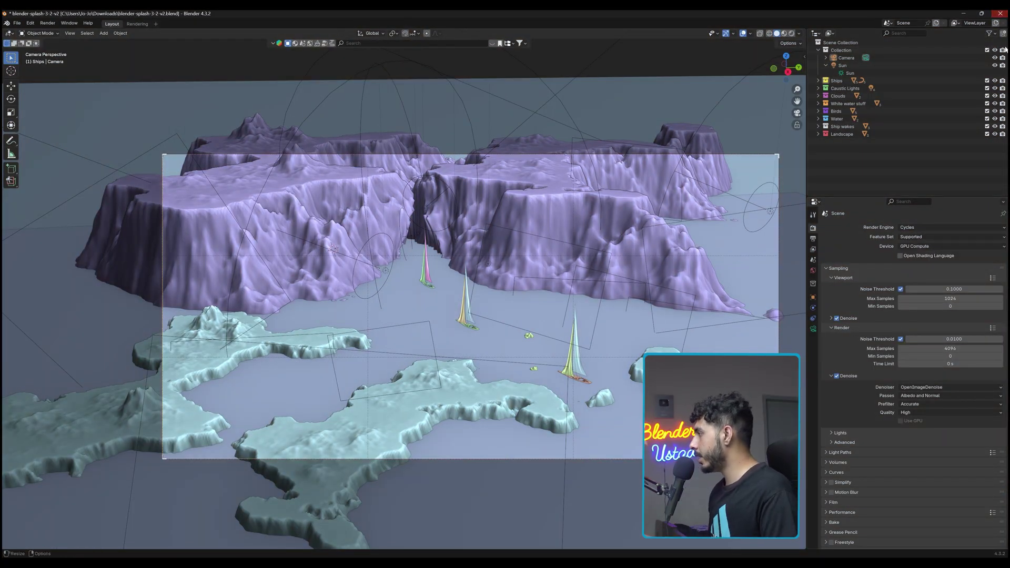
Step: Set the Max Samples for the final Cycles render to 128
{"action": "left_click", "coordinate": [812, 239]}
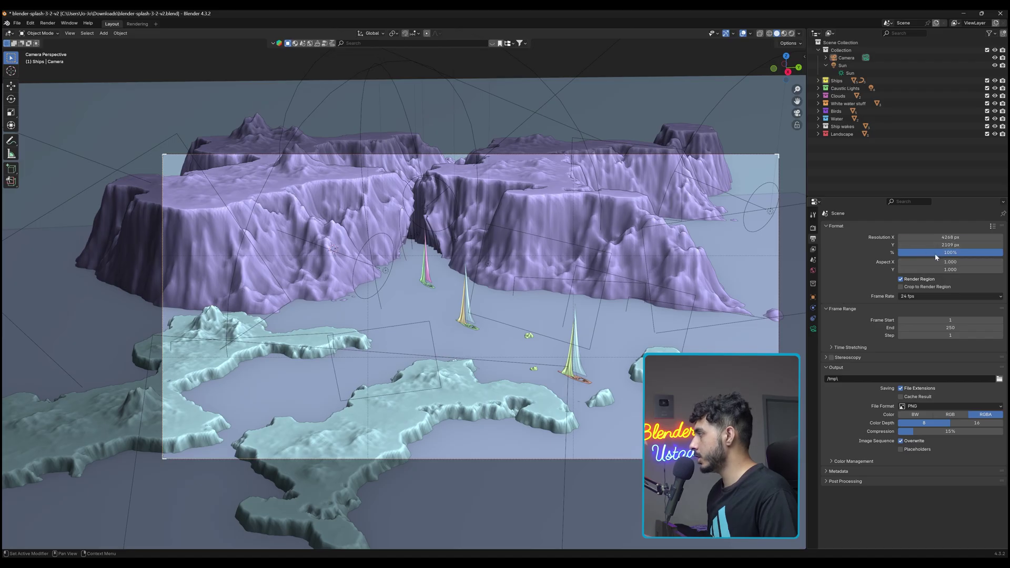
{"action": "left_click", "coordinate": [813, 228]}
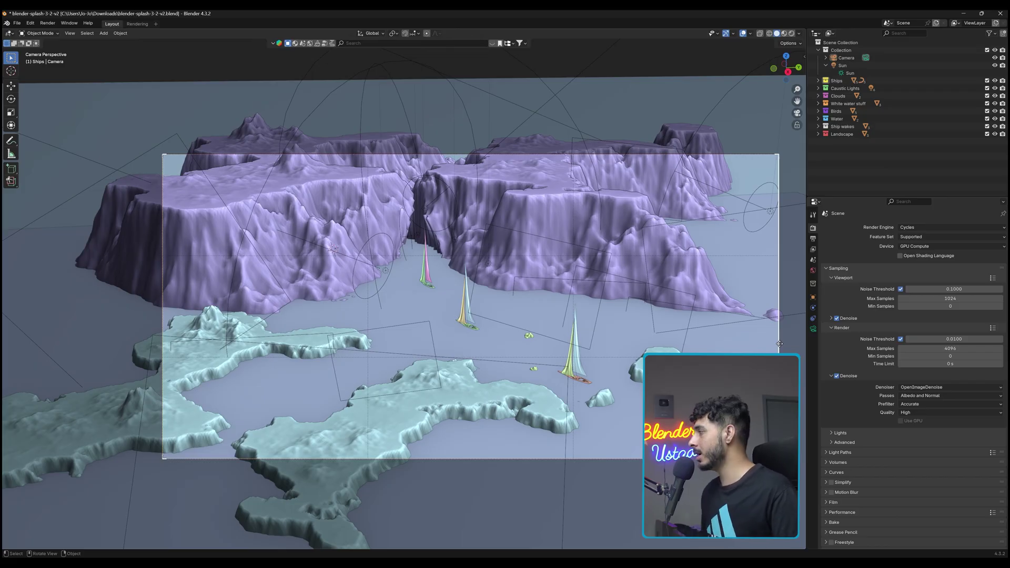
{"action": "double_click", "coordinate": [949, 348]}
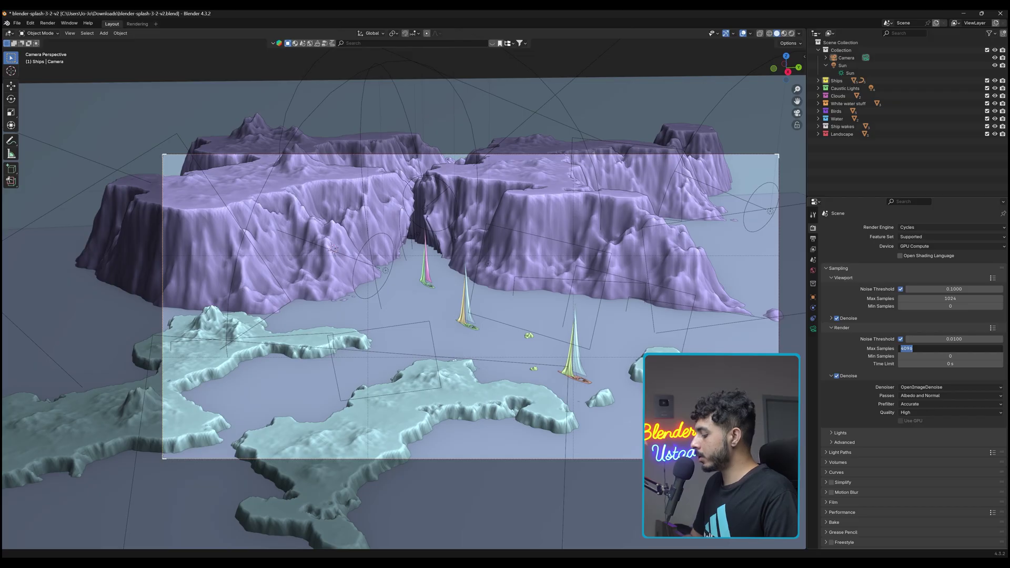
{"action": "type", "text": "128"}
{"action": "key", "text": "Return"}
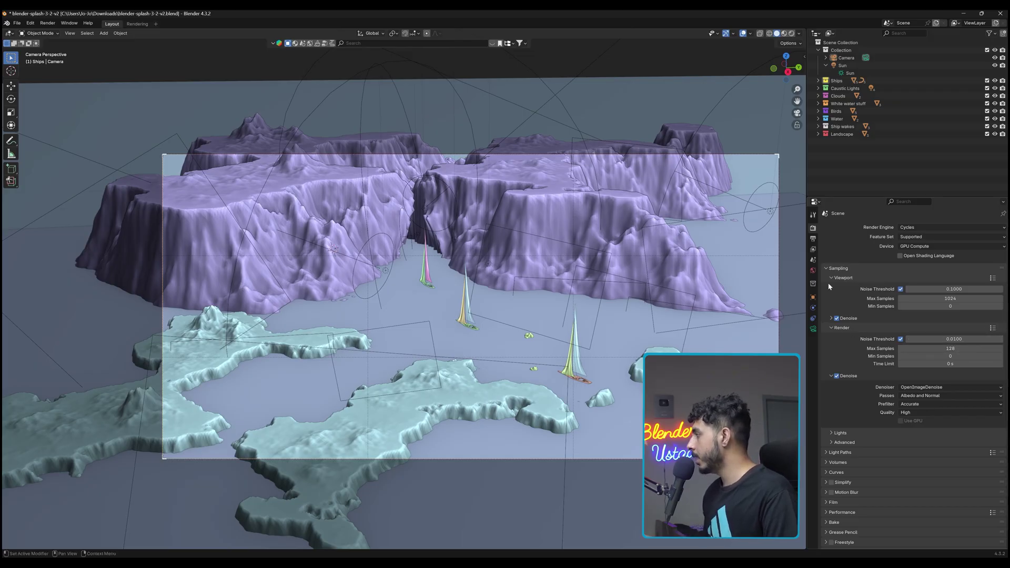
Step: Set the output resolution percentage of the scene to 200%
{"action": "left_click", "coordinate": [813, 238]}
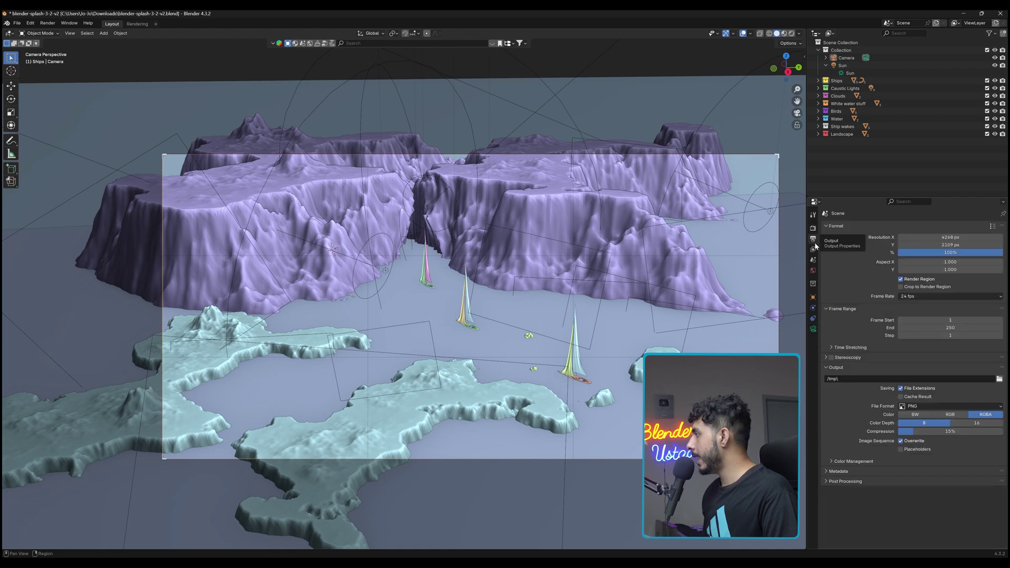
{"action": "left_click", "coordinate": [972, 258]}
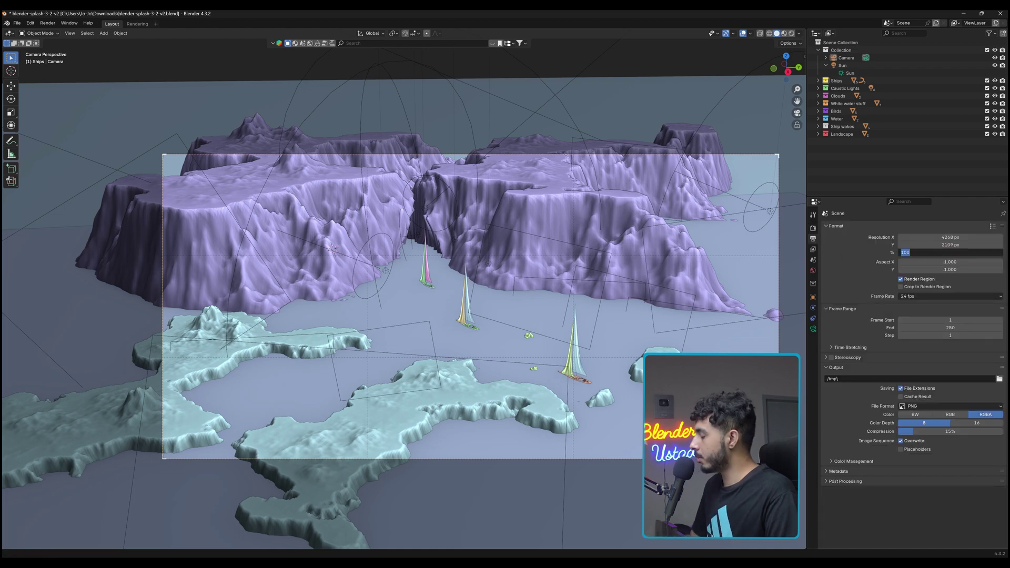
{"action": "type", "text": "200"}
{"action": "key", "text": "Return"}
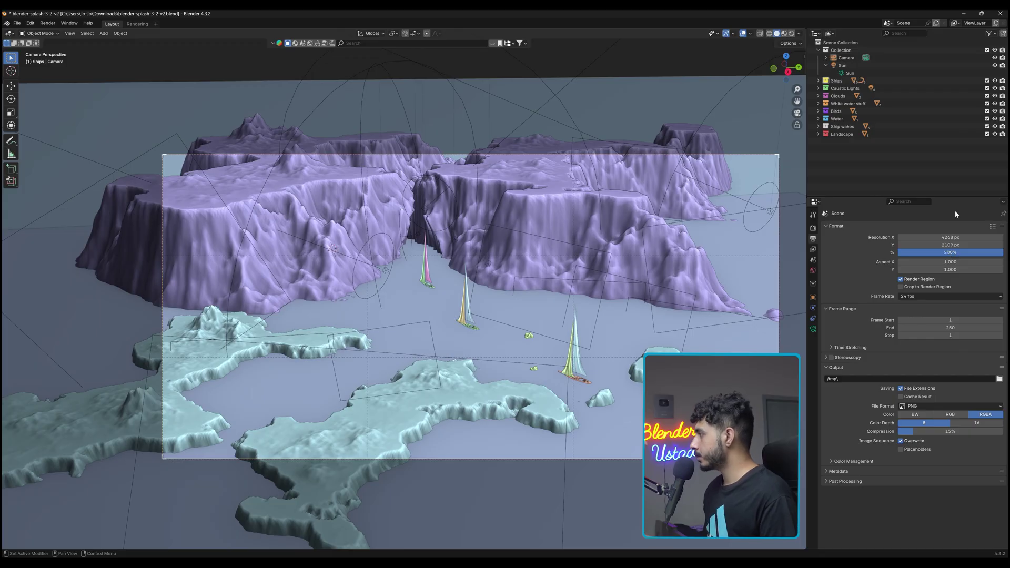
Step: Set the final render's OpenImageDenoise quality to Fast
{"action": "left_click", "coordinate": [813, 228]}
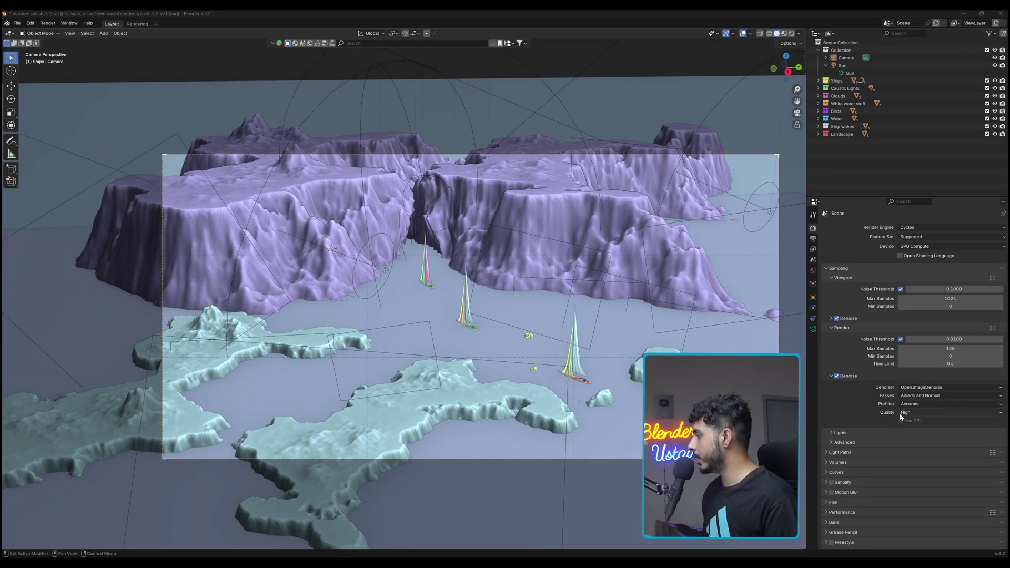
{"action": "left_click", "coordinate": [899, 413]}
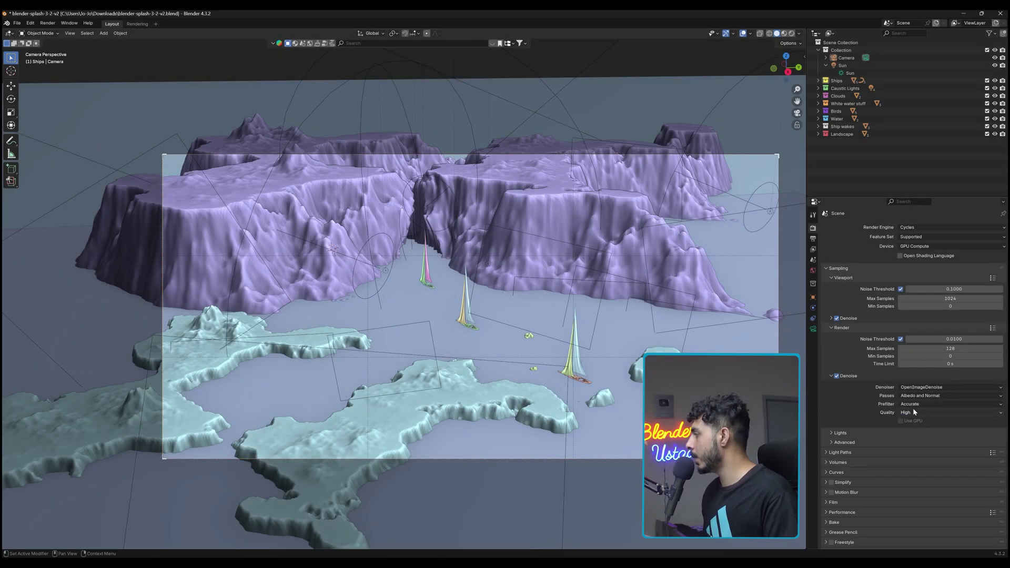
{"action": "left_click", "coordinate": [914, 410]}
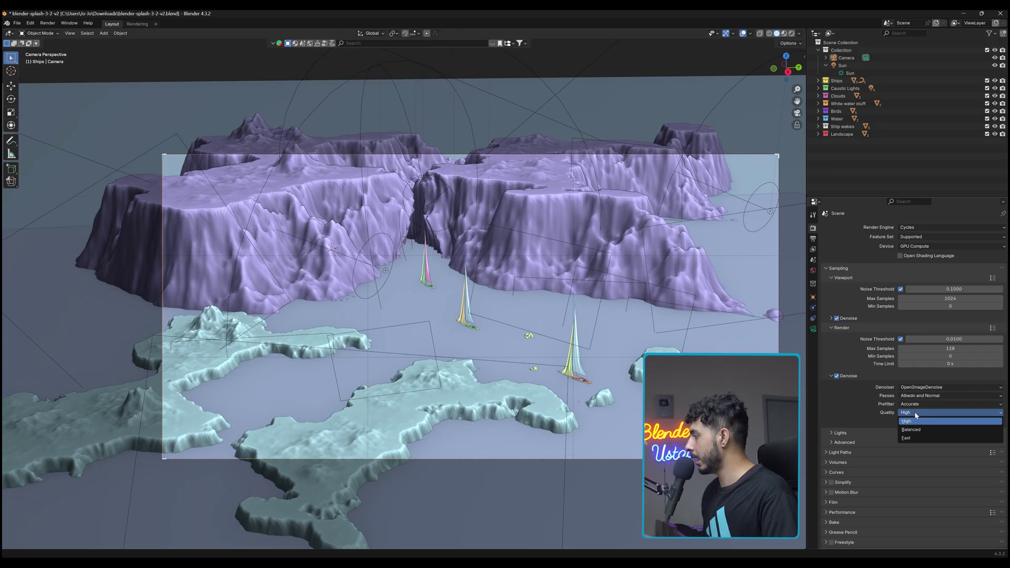
{"action": "left_click", "coordinate": [941, 392]}
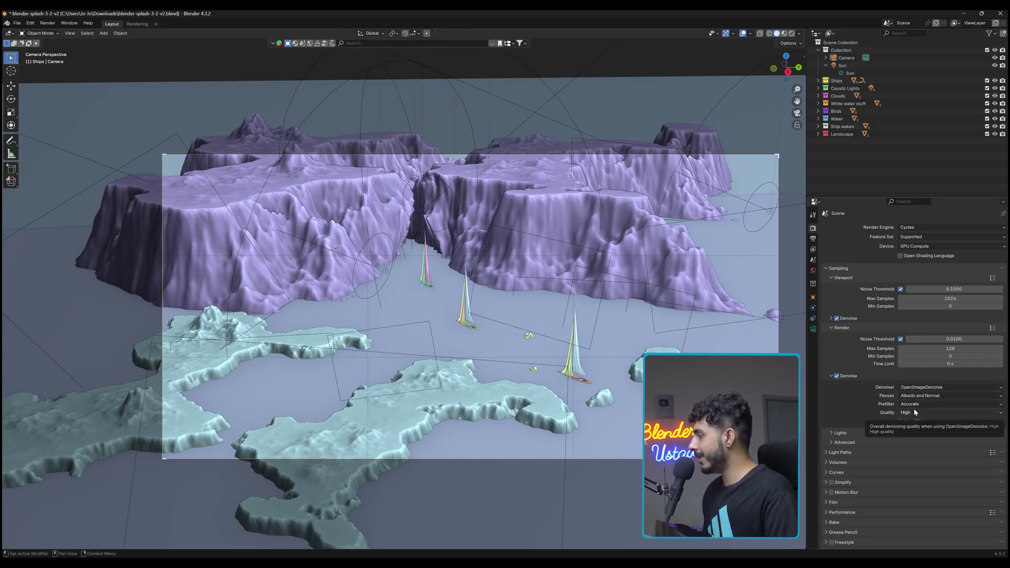
{"action": "left_click", "coordinate": [915, 412]}
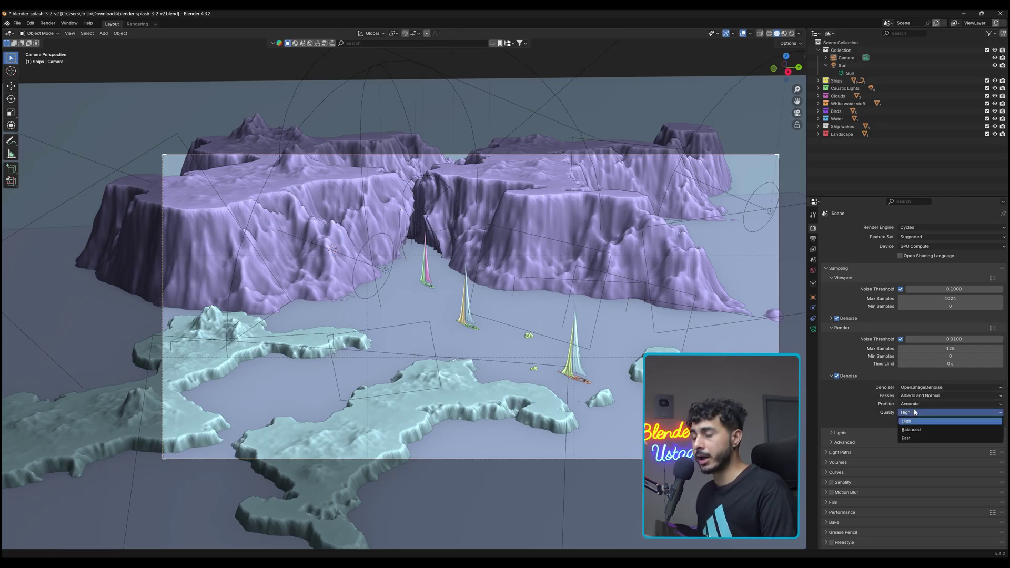
{"action": "left_click", "coordinate": [910, 438]}
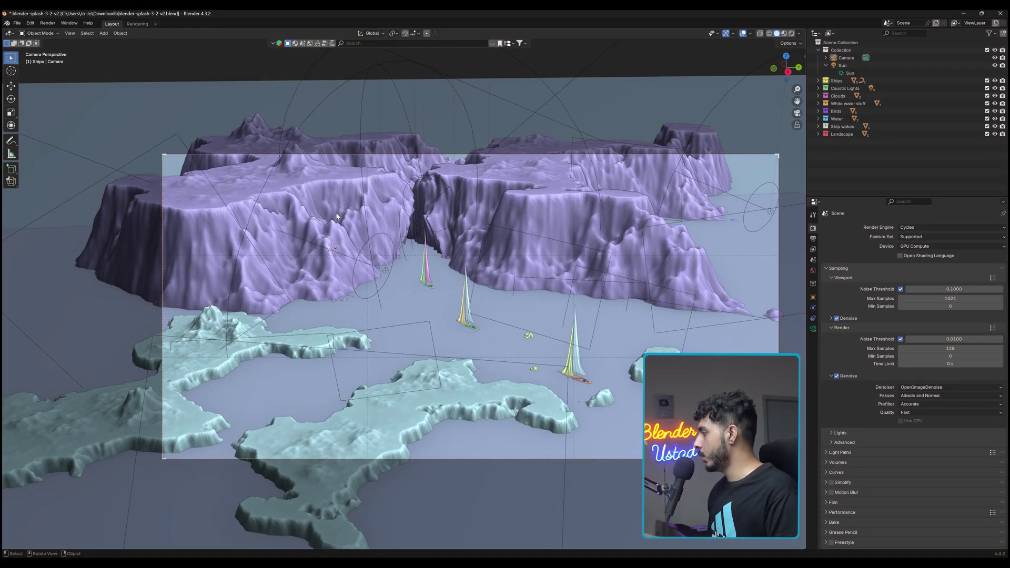
Step: Examine the memory tiling, acceleration structure and final render options in the scene's Performance settings
{"action": "scroll", "coordinate": [859, 437], "scroll_direction": "down", "scroll_amount": 1}
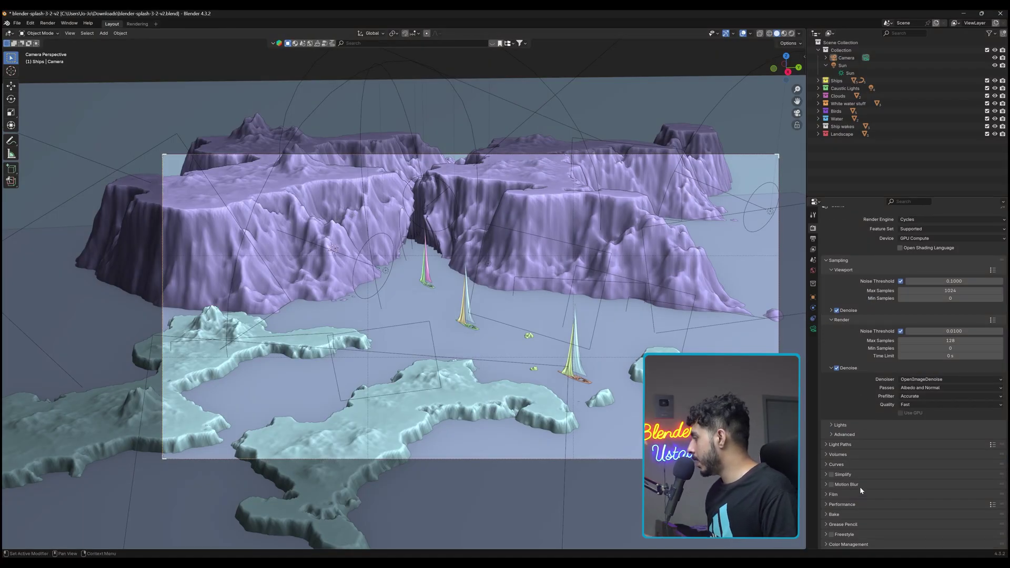
{"action": "left_click", "coordinate": [849, 505]}
{"action": "scroll", "coordinate": [854, 441], "scroll_direction": "down", "scroll_amount": 5}
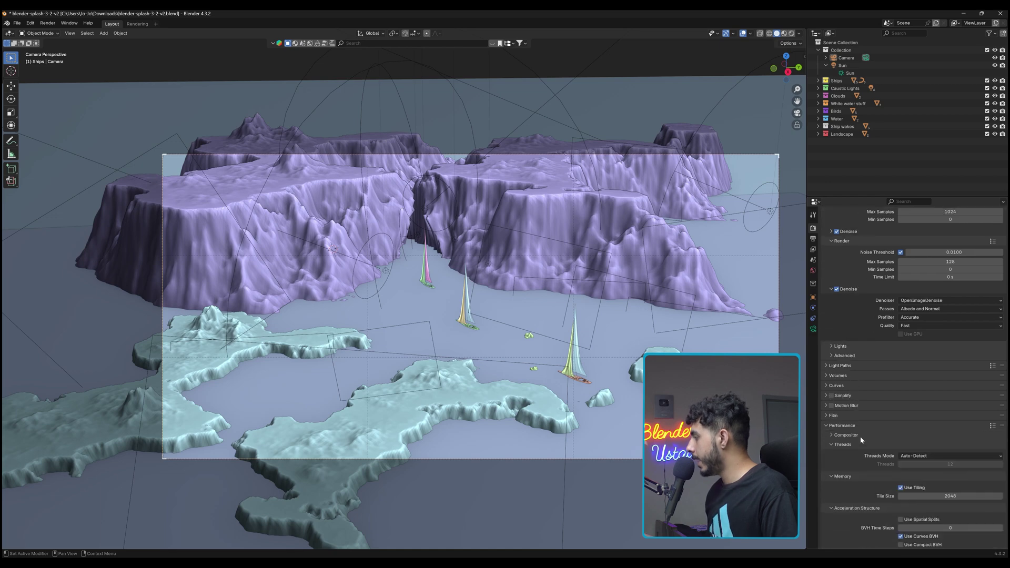
{"action": "scroll", "coordinate": [855, 427], "scroll_direction": "down", "scroll_amount": 2}
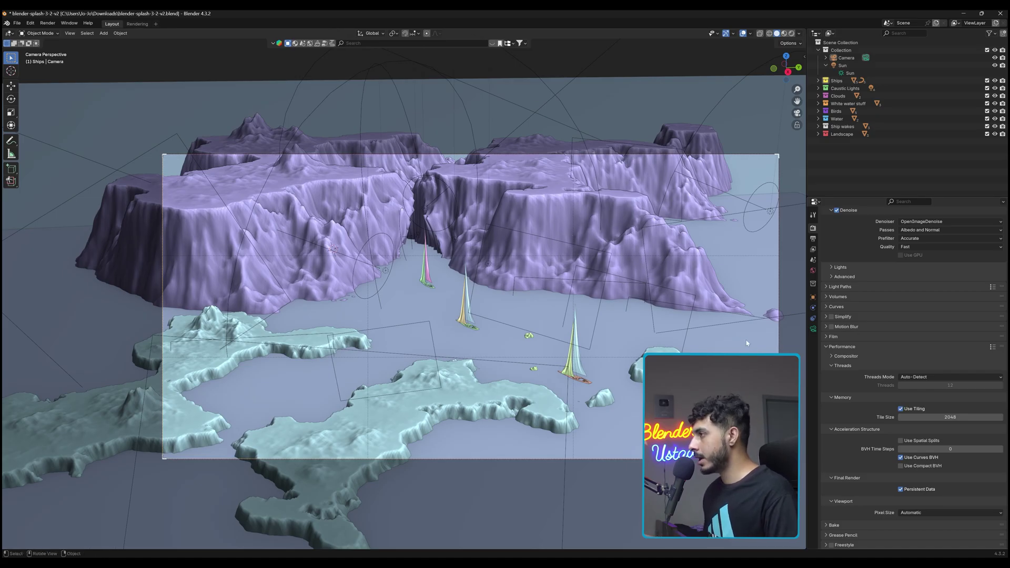
{"action": "scroll", "coordinate": [920, 343], "scroll_direction": "up", "scroll_amount": 2}
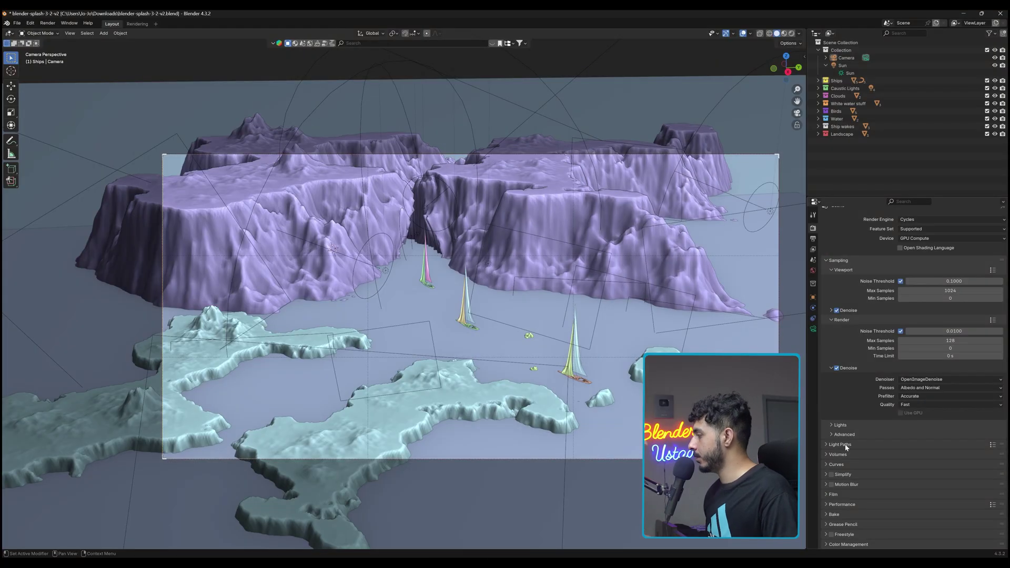
Step: Set the Indirect Light clamping in the Light Paths settings to 2.50
{"action": "left_click", "coordinate": [846, 447]}
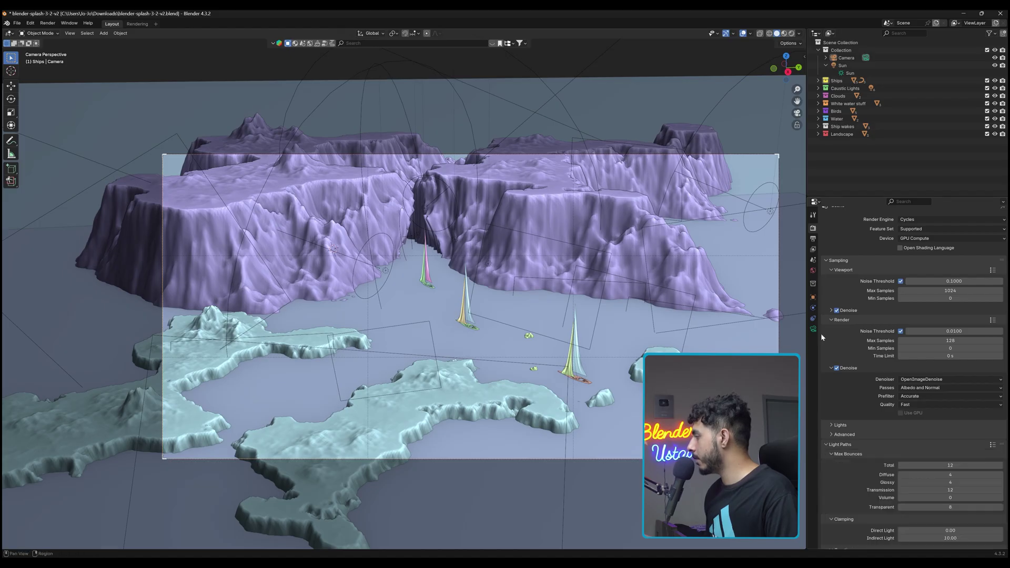
{"action": "scroll", "coordinate": [857, 361], "scroll_direction": "down", "scroll_amount": 5}
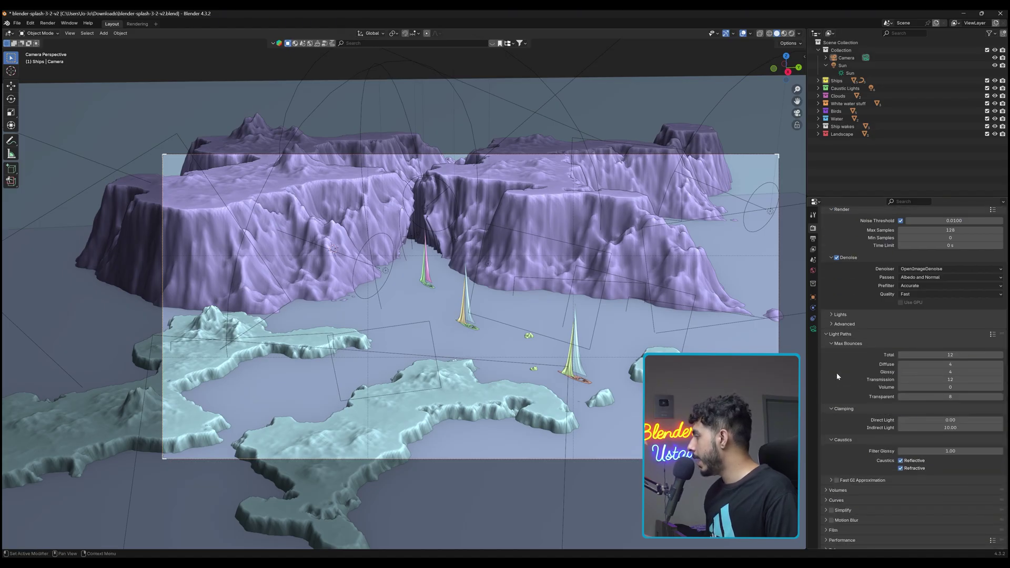
{"action": "left_click", "coordinate": [948, 428]}
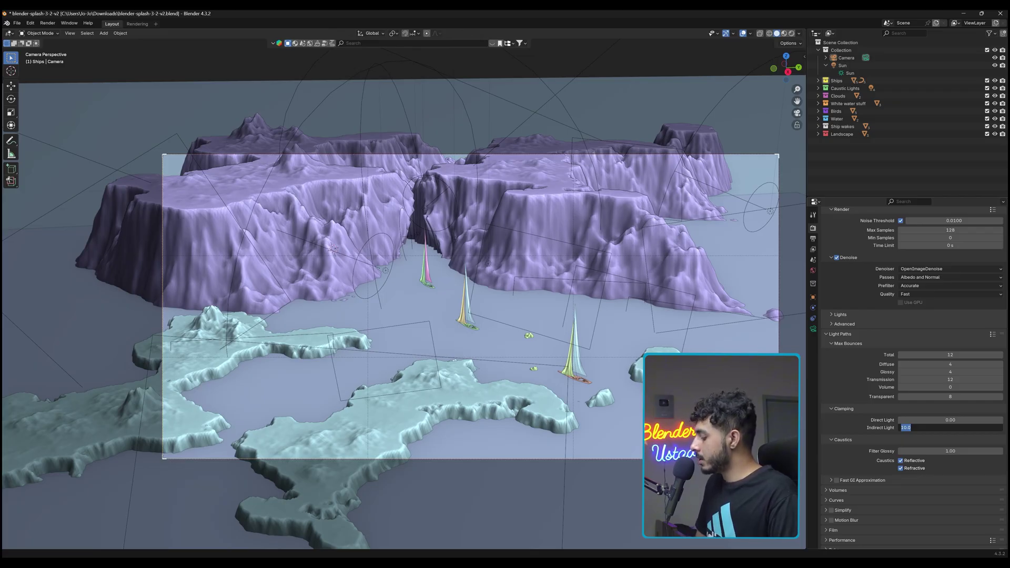
{"action": "key", "text": "Return"}
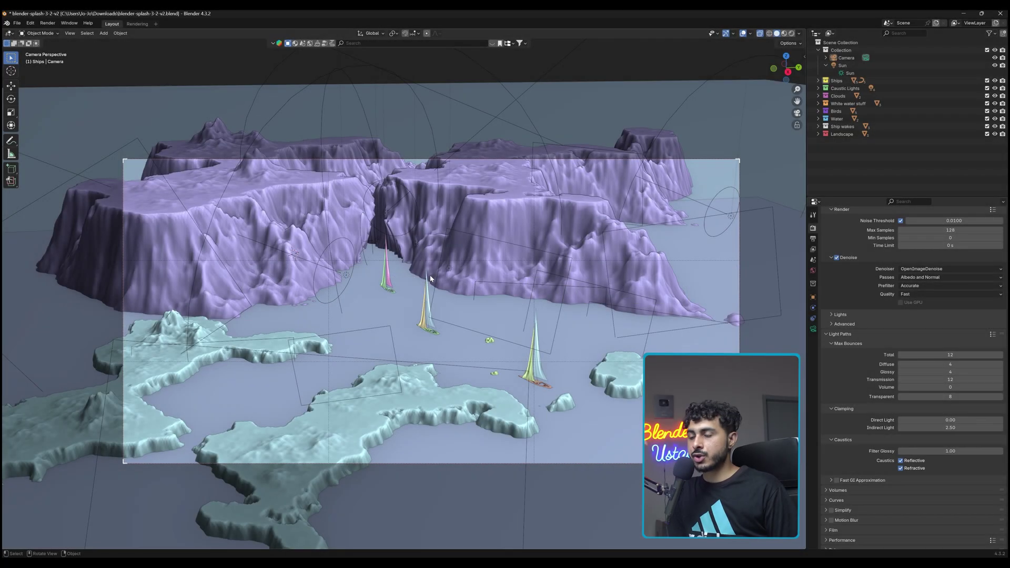
{"action": "middle_click_drag", "start_coordinate": [514, 294], "coordinate": [499, 284], "text": "shift"}
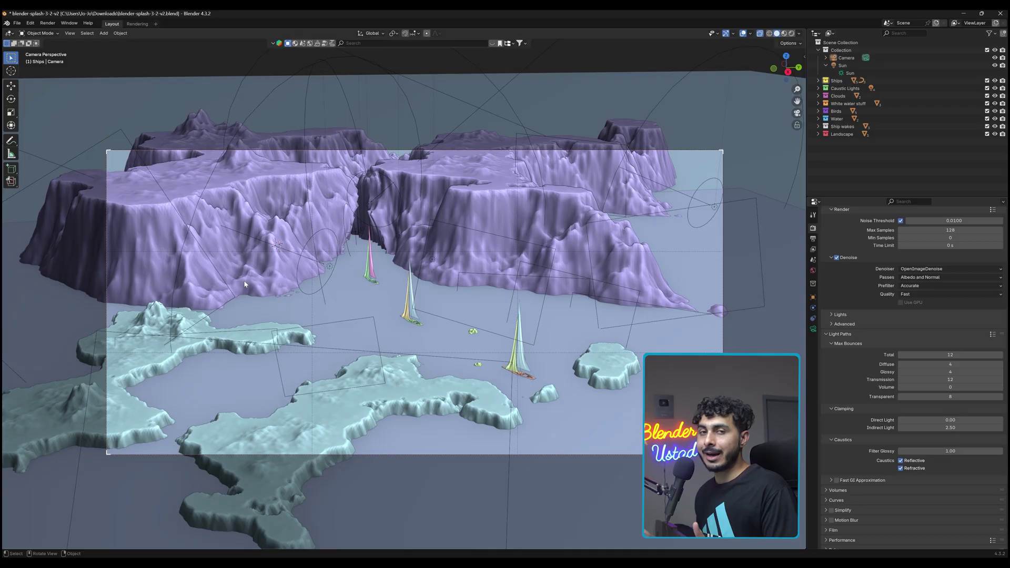
{"action": "middle_click_drag", "start_coordinate": [179, 181], "coordinate": [234, 192], "text": "shift"}
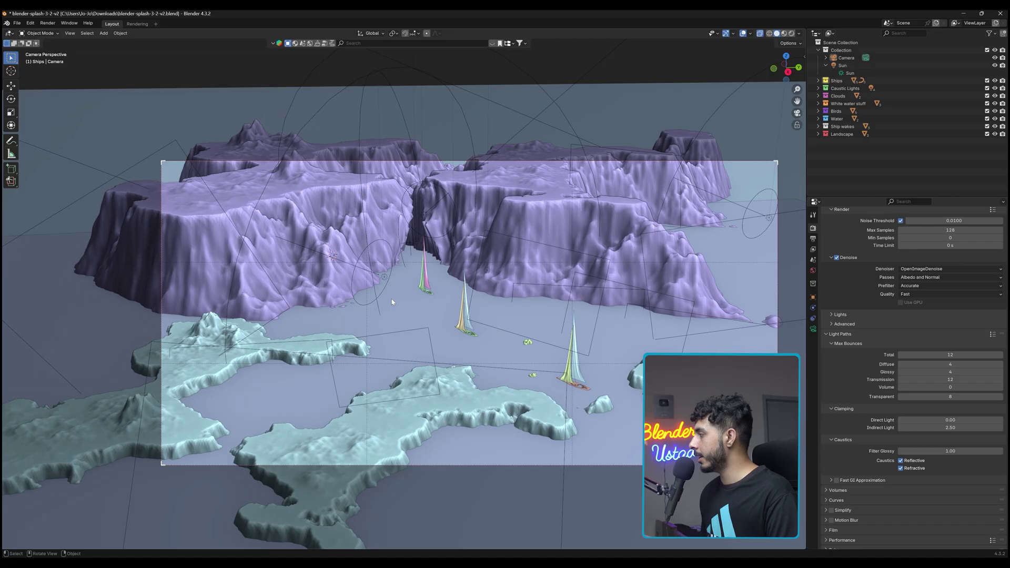
Step: Keep the final render's Noise Threshold enabled and set it to 0.4
{"action": "scroll", "coordinate": [894, 286], "scroll_direction": "up", "scroll_amount": 4}
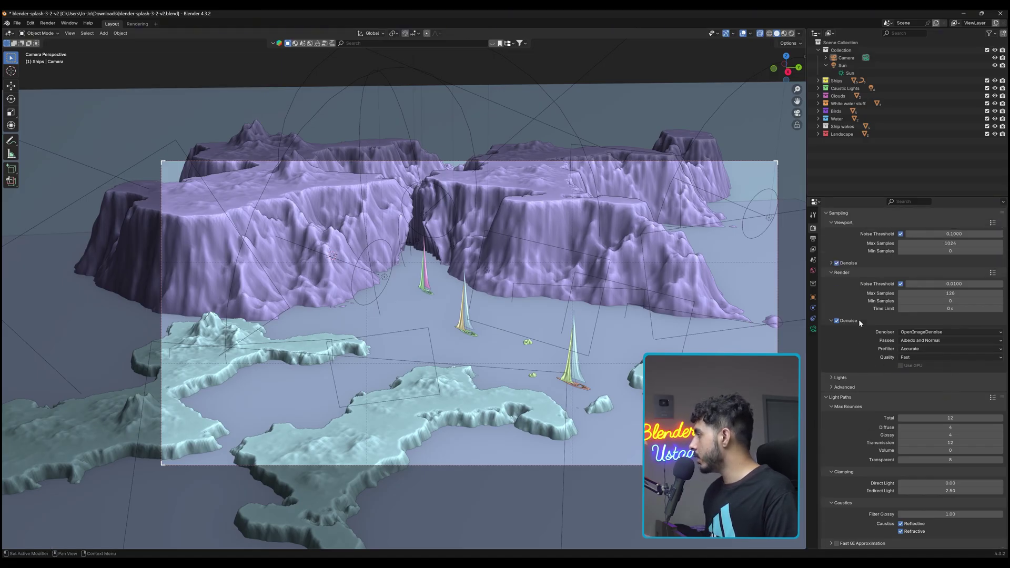
{"action": "scroll", "coordinate": [858, 319], "scroll_direction": "up", "scroll_amount": 2}
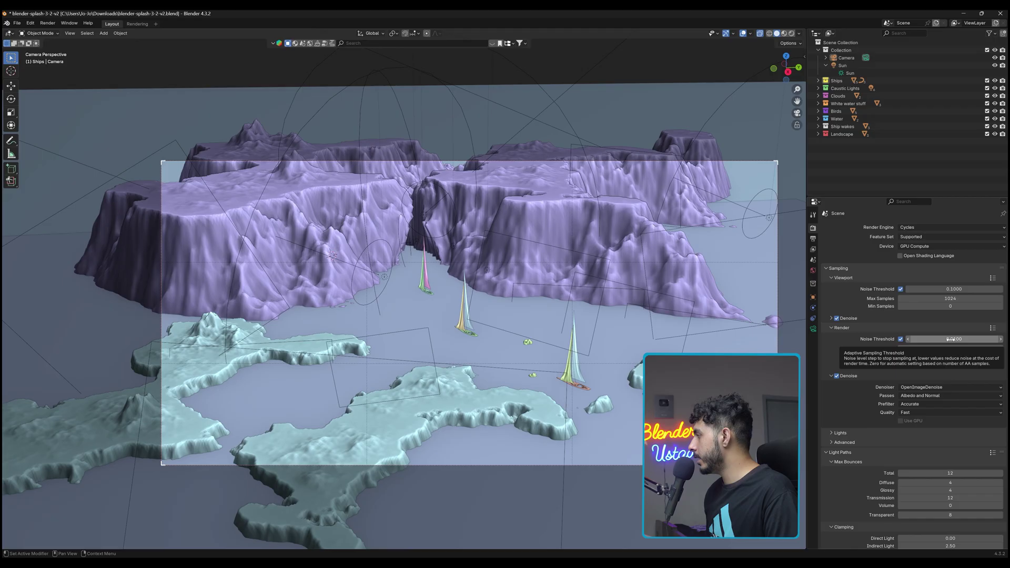
{"action": "left_click", "coordinate": [901, 339]}
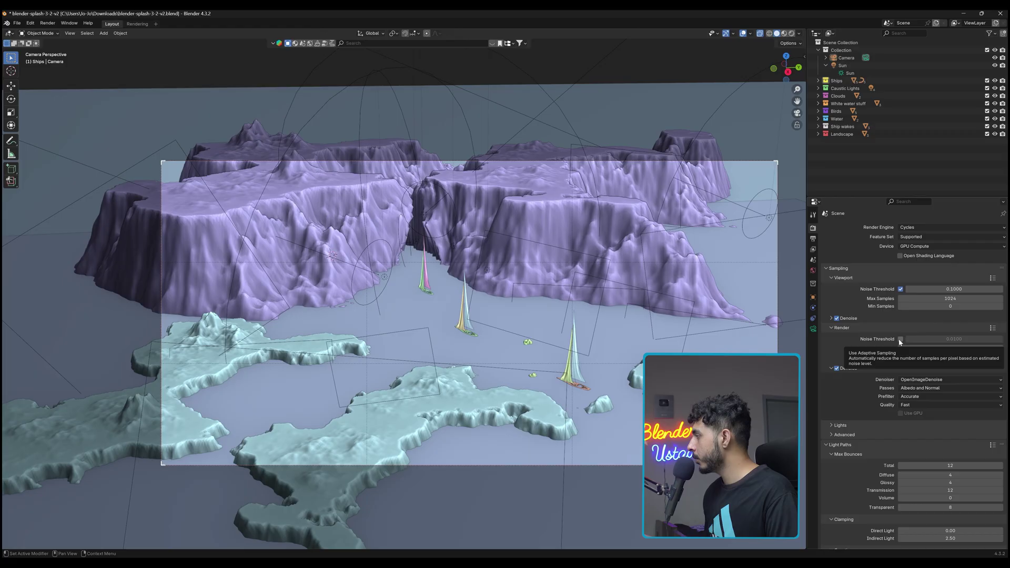
{"action": "left_click", "coordinate": [901, 339]}
{"action": "left_click", "coordinate": [939, 338]}
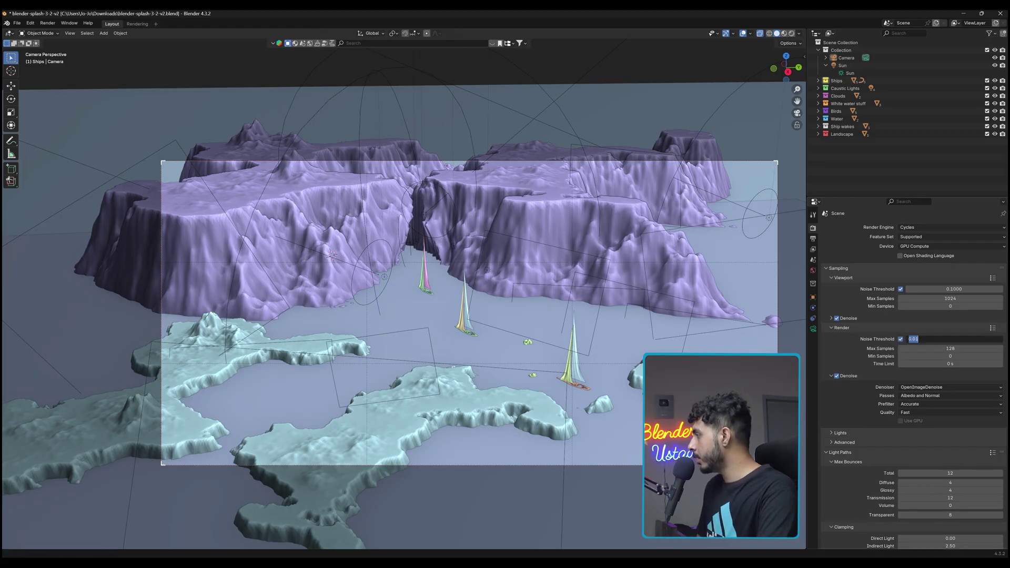
{"action": "type", "text": "0"}
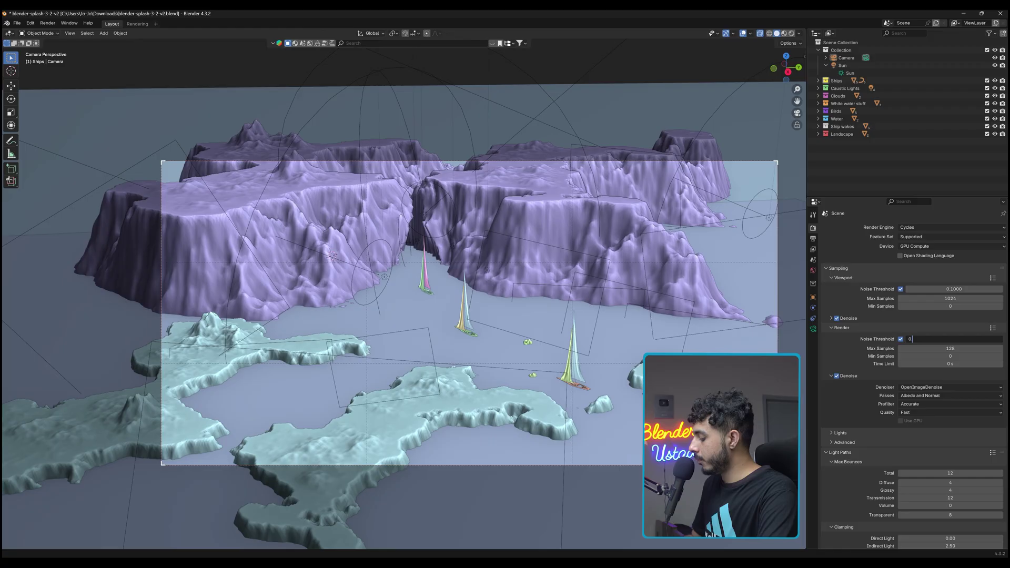
{"action": "type", "text": ".4"}
{"action": "key", "text": "Return"}
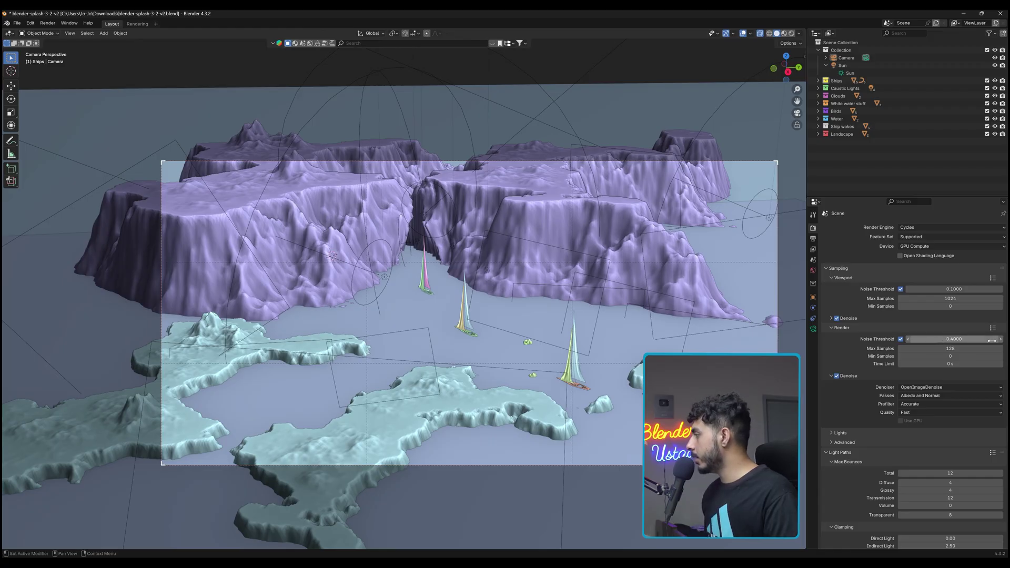
{"action": "scroll", "coordinate": [536, 226], "scroll_direction": "up", "scroll_amount": 4}
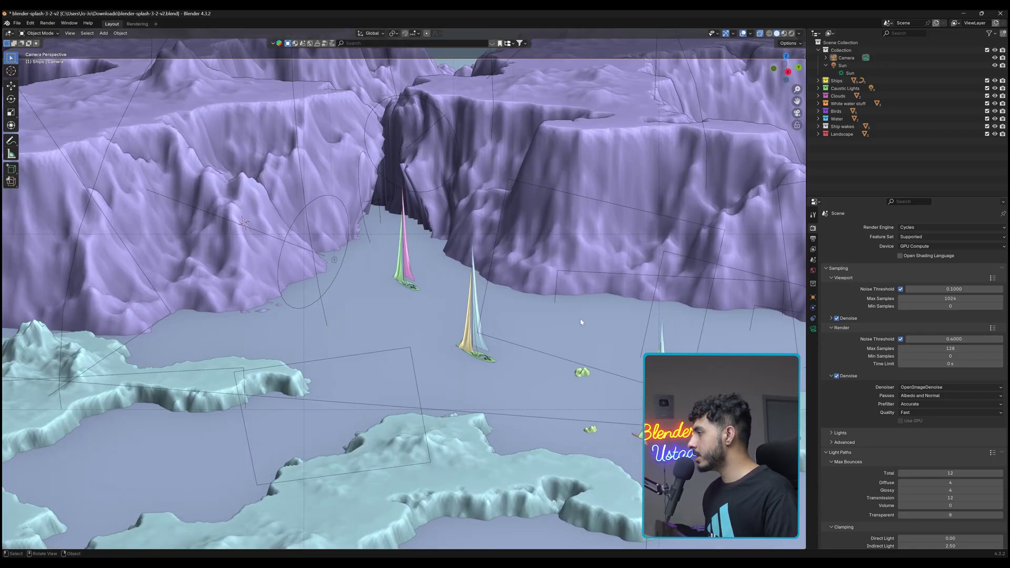
{"action": "scroll", "coordinate": [580, 322], "scroll_direction": "down", "scroll_amount": 4}
{"action": "scroll", "coordinate": [435, 274], "scroll_direction": "up", "scroll_amount": 2}
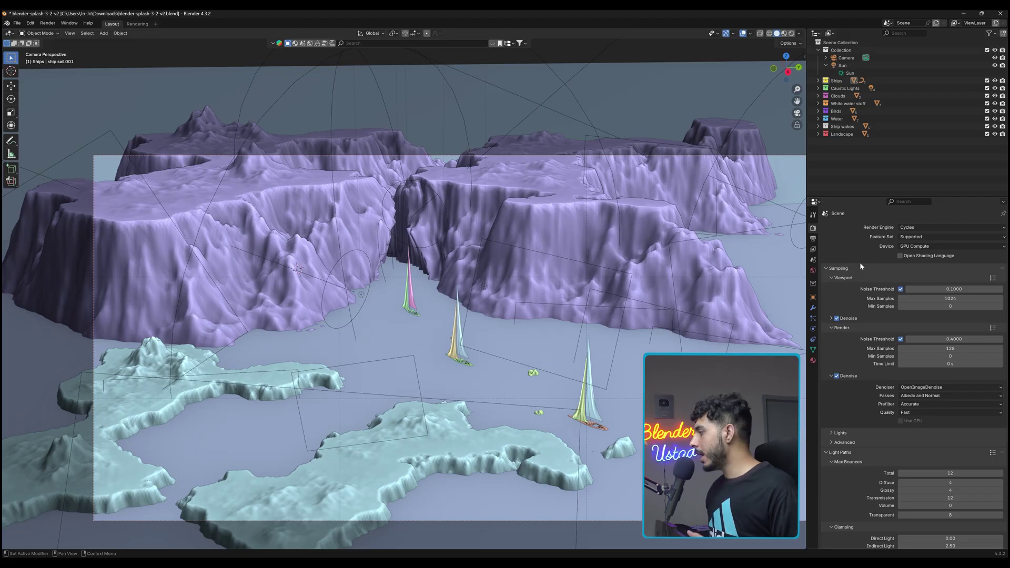
Step: Enable Fast GI Approximation in the Light Paths settings
{"action": "scroll", "coordinate": [831, 380], "scroll_direction": "down", "scroll_amount": 6}
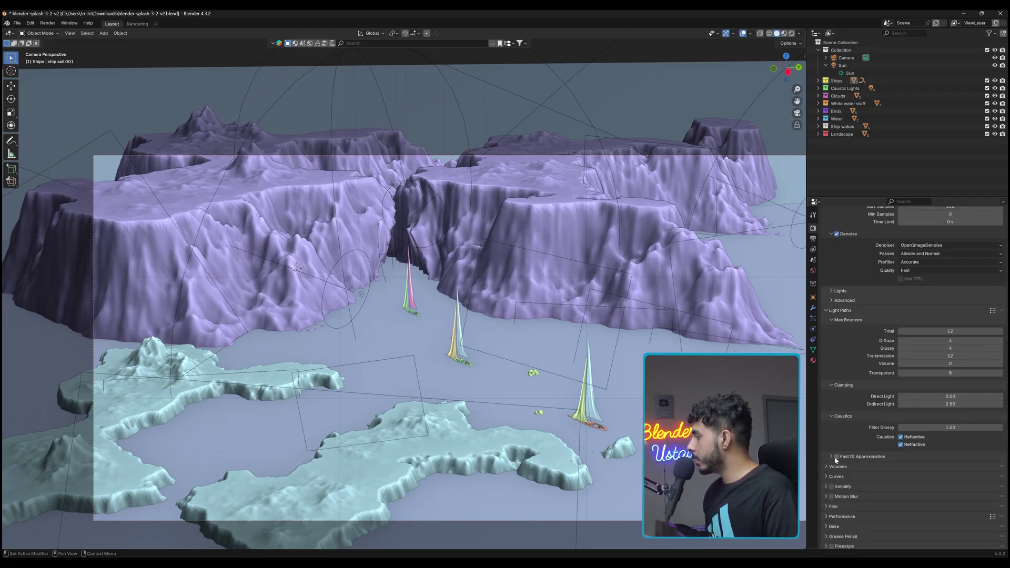
{"action": "left_click", "coordinate": [837, 457]}
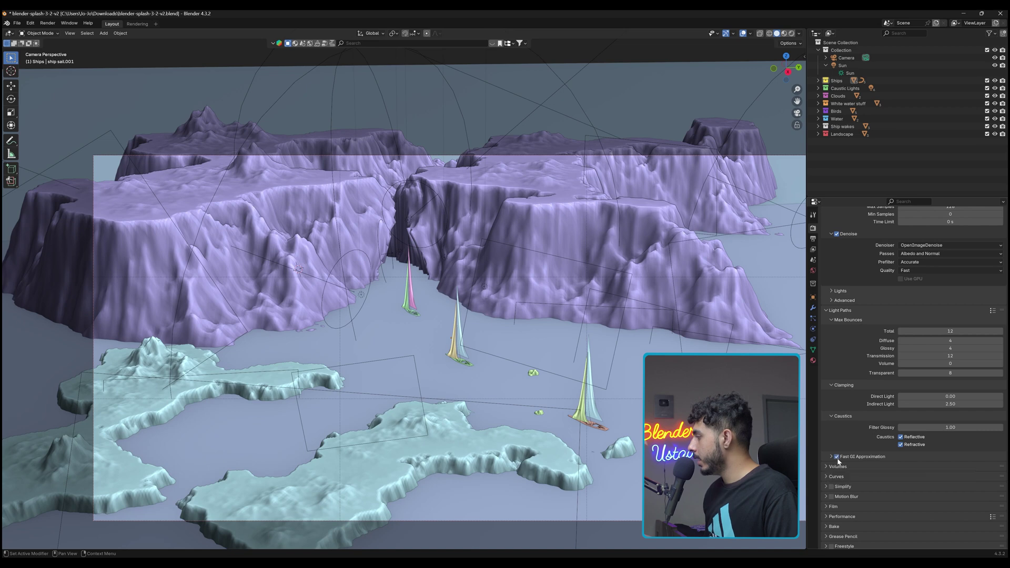
Step: Show the method, factor and bounce options of Fast GI Approximation in the Light Paths settings
{"action": "left_click", "coordinate": [846, 456]}
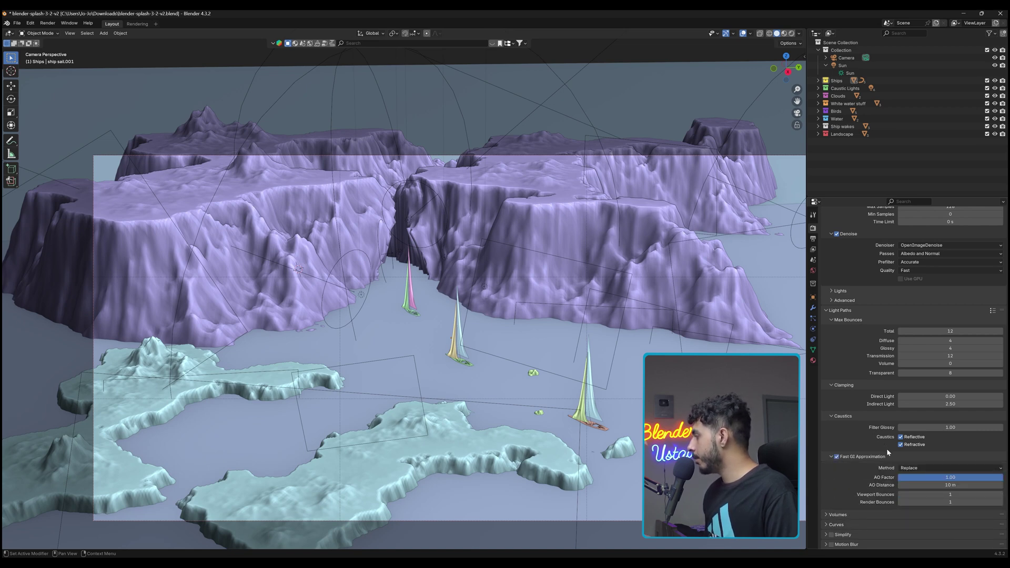
{"action": "scroll", "coordinate": [903, 426], "scroll_direction": "up", "scroll_amount": 5}
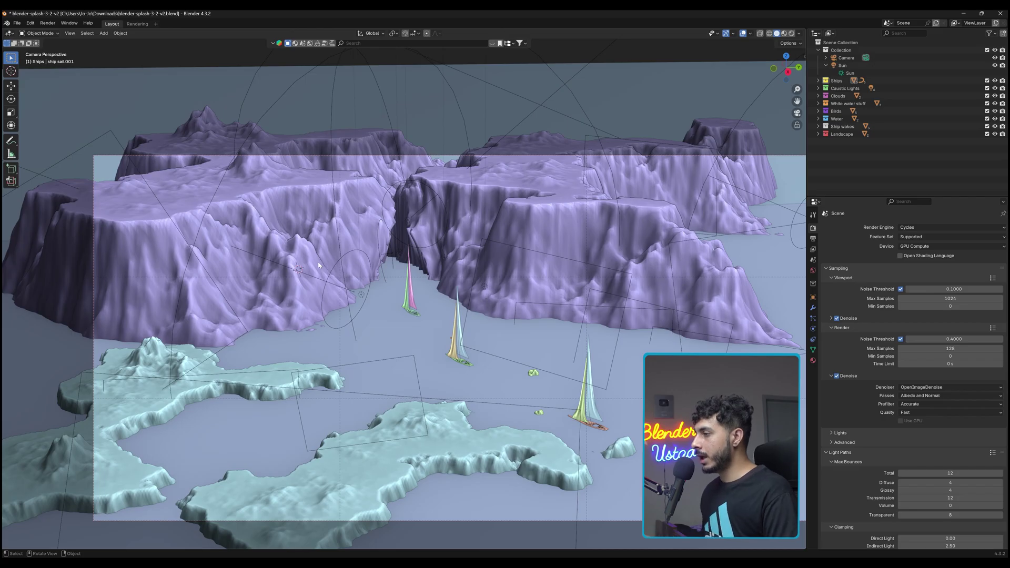
Step: Try to duplicate the sails and rope of the ship farthest from the camera as independent copies
{"action": "scroll", "coordinate": [442, 326], "scroll_direction": "up", "scroll_amount": 4}
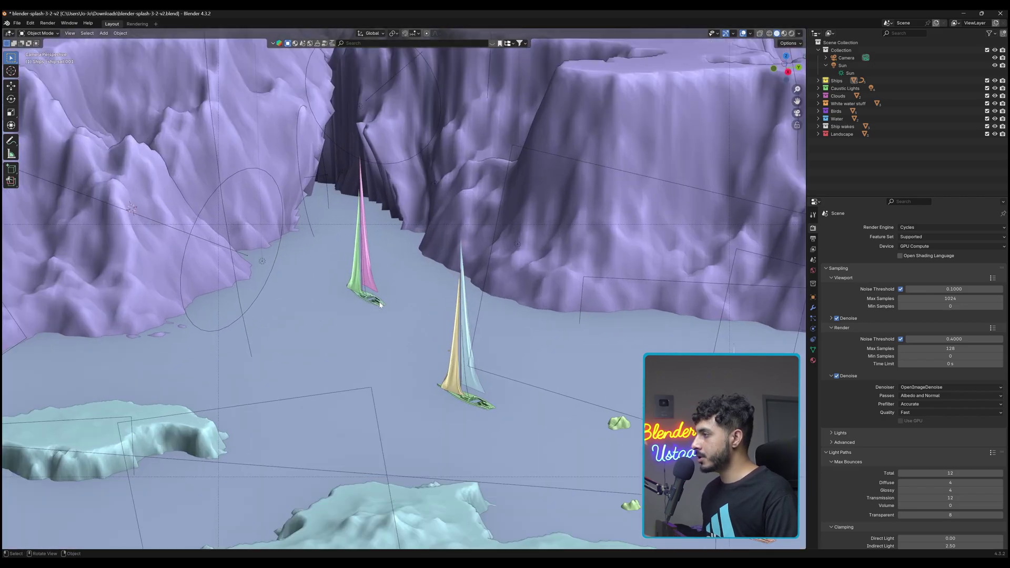
{"action": "scroll", "coordinate": [379, 304], "scroll_direction": "down", "scroll_amount": 3}
{"action": "scroll", "coordinate": [368, 289], "scroll_direction": "up", "scroll_amount": 5}
{"action": "left_click", "coordinate": [359, 277], "text": "shift"}
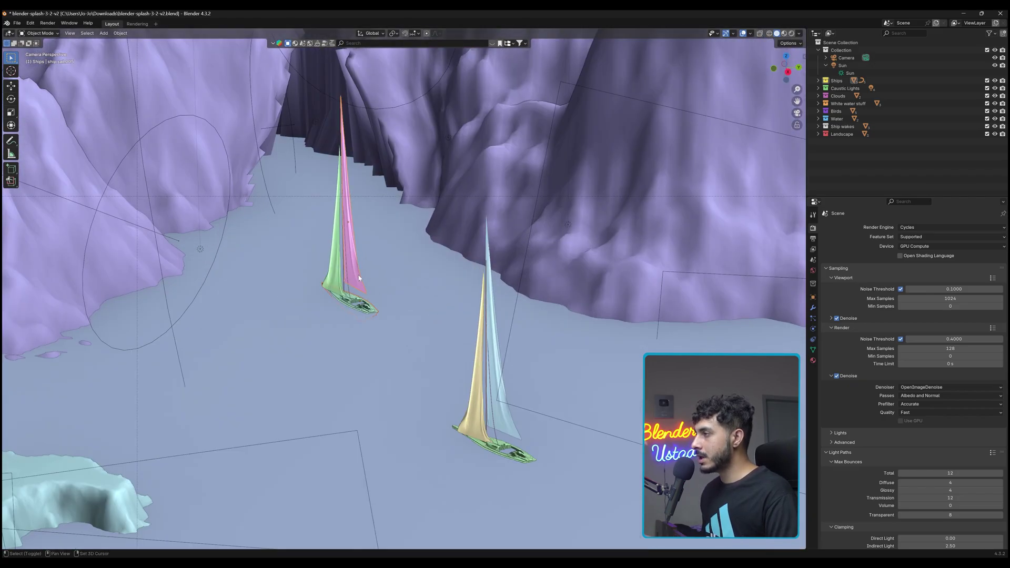
{"action": "left_click", "coordinate": [342, 276], "text": "shift"}
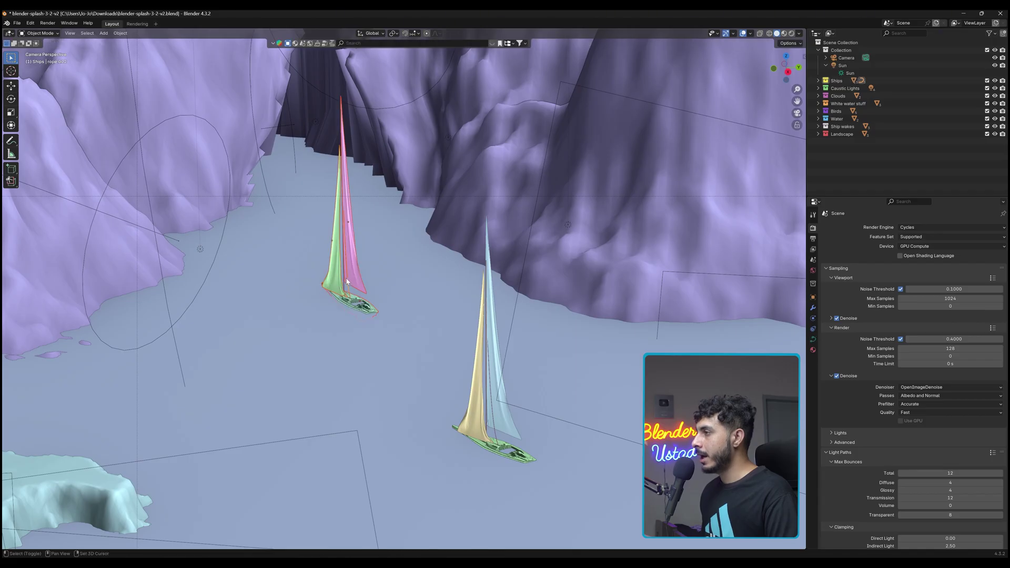
{"action": "key", "text": "shift+d"}
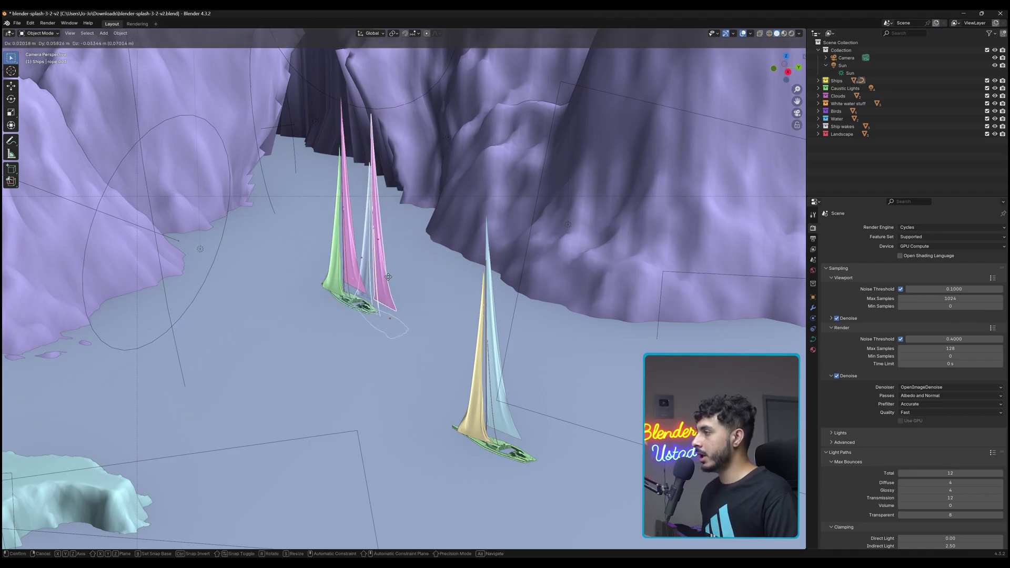
{"action": "right_click", "coordinate": [438, 242]}
{"action": "key", "text": "ctrl+z"}
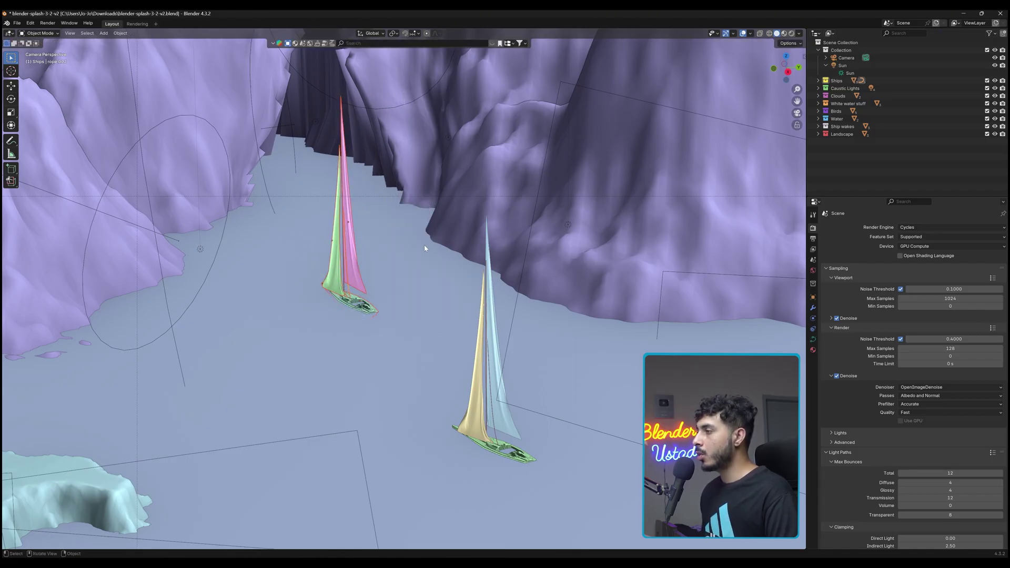
{"action": "key", "text": "ctrl+z"}
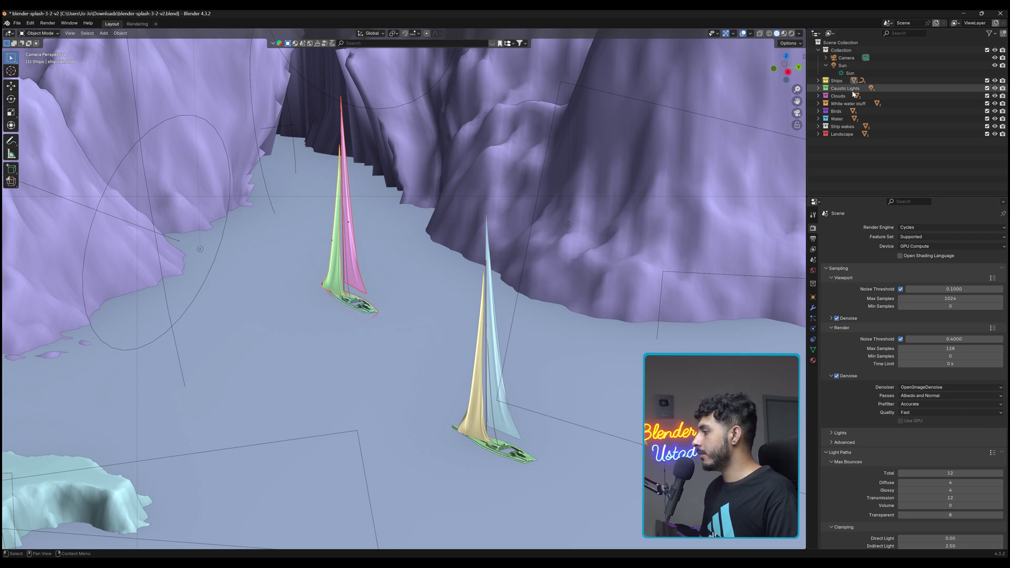
Step: List the objects of the Ships collection and delete both sails of the middle ship
{"action": "left_click", "coordinate": [817, 81]}
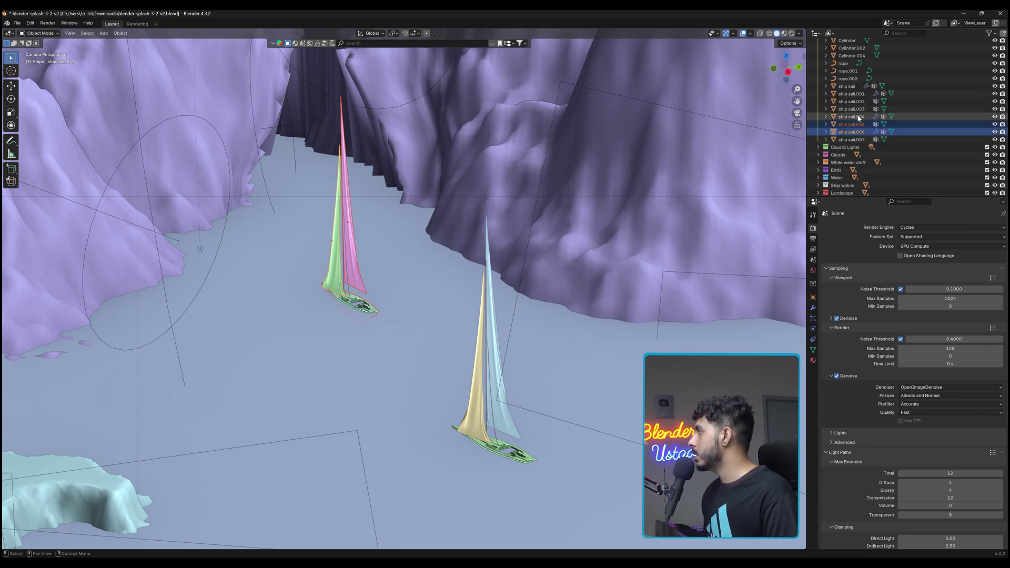
{"action": "left_click", "coordinate": [797, 113]}
{"action": "middle_click_drag", "start_coordinate": [473, 362], "coordinate": [469, 396]}
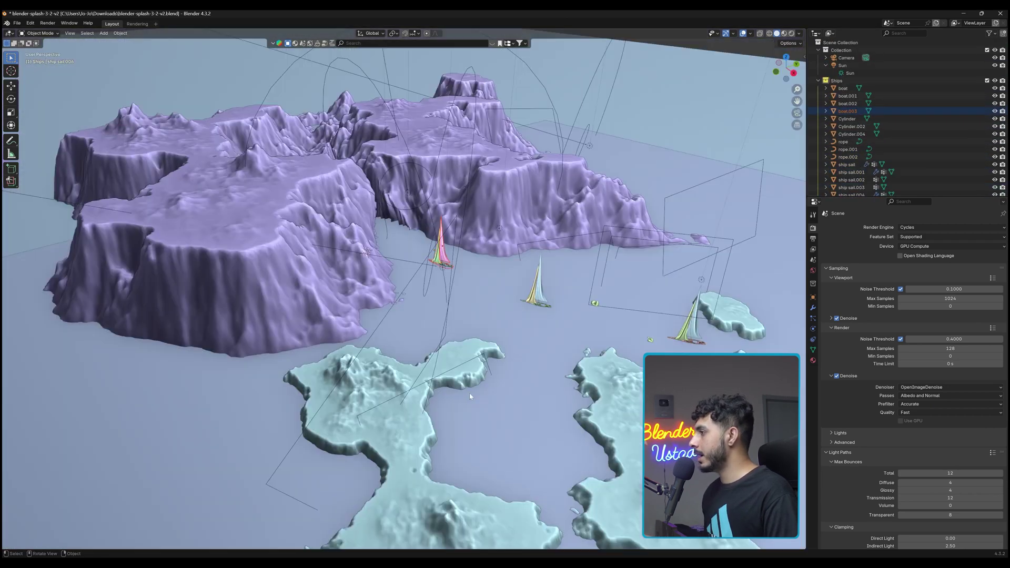
{"action": "left_click", "coordinate": [534, 294]}
{"action": "scroll", "coordinate": [516, 293], "scroll_direction": "up", "scroll_amount": 4}
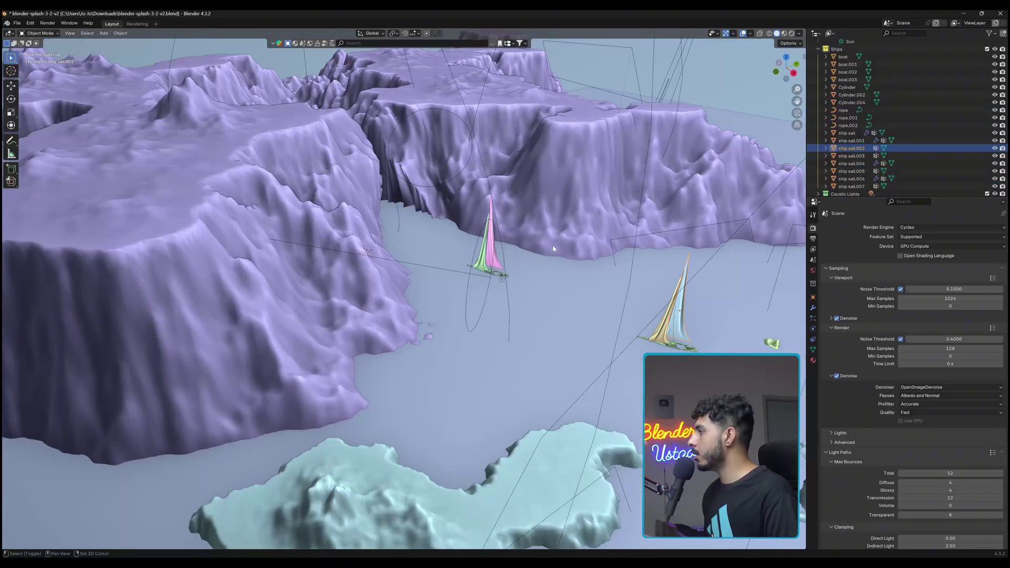
{"action": "key", "text": "shift+z"}
{"action": "mouse_move", "coordinate": [506, 312]}
{"action": "middle_mouse_down"}
{"action": "mouse_move", "coordinate": [520, 342]}
{"action": "mouse_move", "coordinate": [387, 243]}
{"action": "mouse_move", "coordinate": [367, 258]}
{"action": "mouse_move", "coordinate": [471, 353]}
{"action": "middle_mouse_up"}
{"action": "key", "text": "shift+z"}
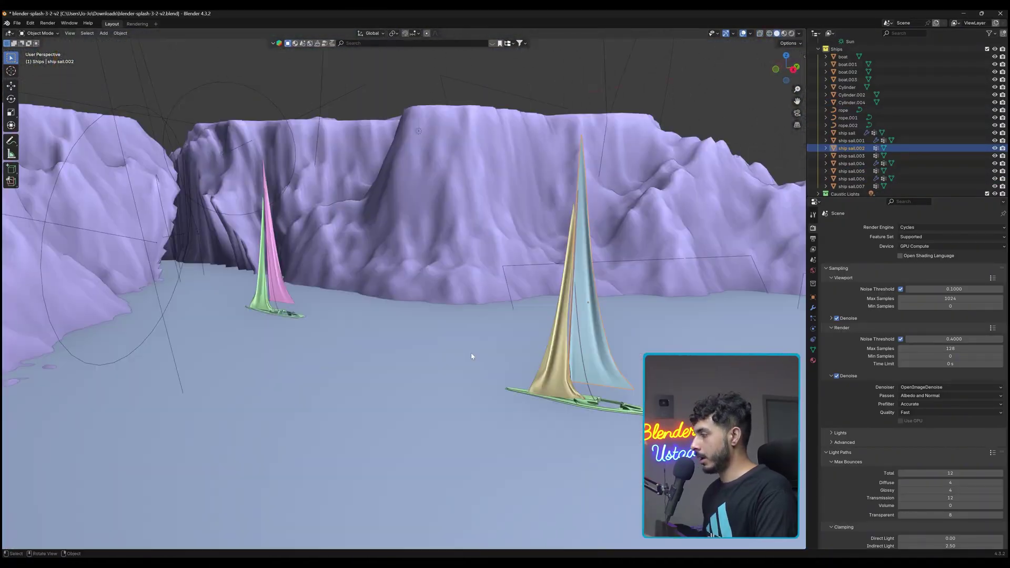
{"action": "key", "text": "Delete"}
{"action": "left_click", "coordinate": [561, 389]}
{"action": "key", "text": "Delete"}
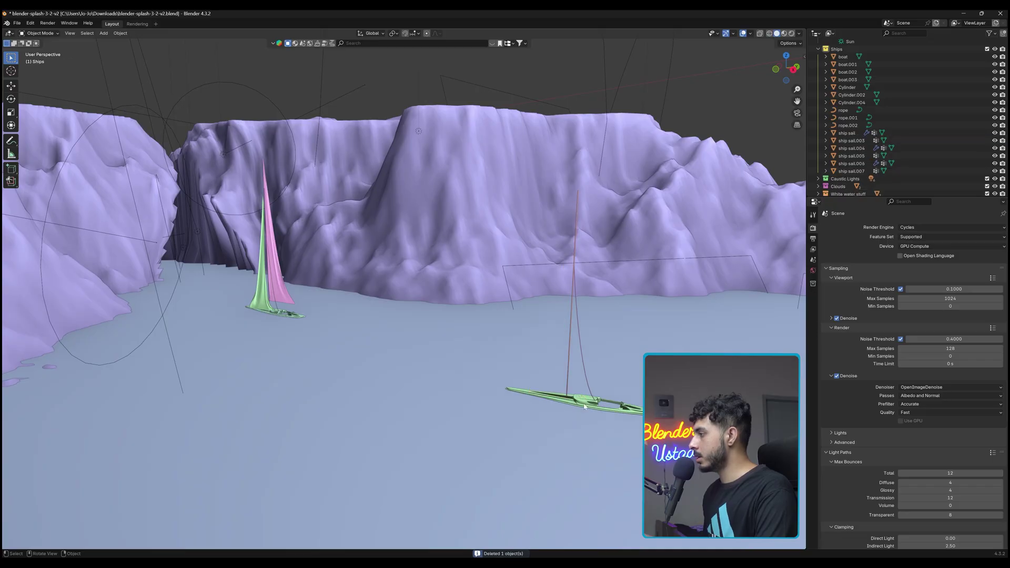
Step: Delete the hull, mast and rope left over from the middle ship
{"action": "left_click", "coordinate": [585, 402]}
{"action": "key", "text": "Delete"}
{"action": "left_click", "coordinate": [589, 393]}
{"action": "key", "text": "Delete"}
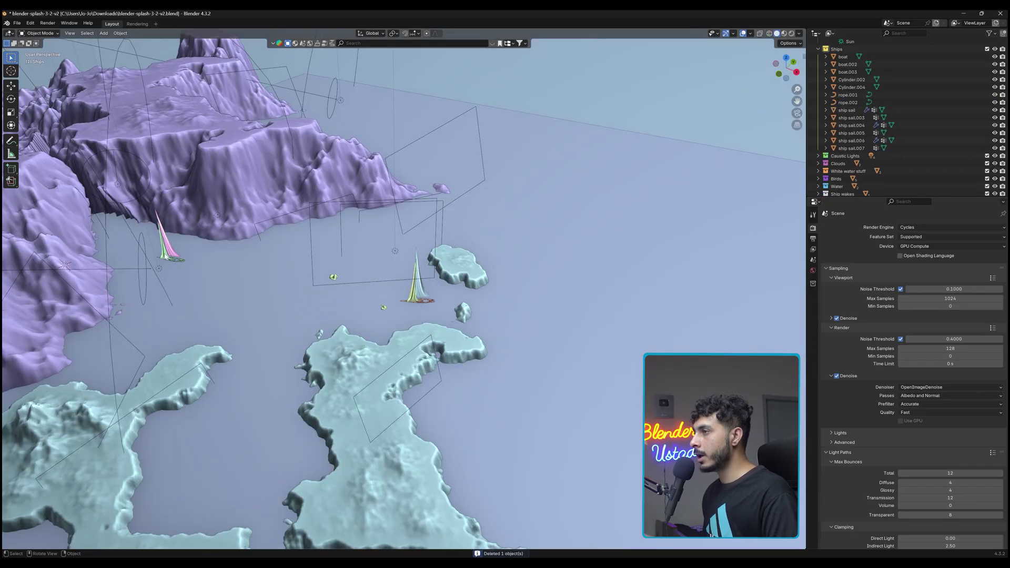
Step: Delete the sails and hull of the ship nearest the camera
{"action": "left_click", "coordinate": [960, 142]}
{"action": "scroll", "coordinate": [399, 294], "scroll_direction": "up", "scroll_amount": 4}
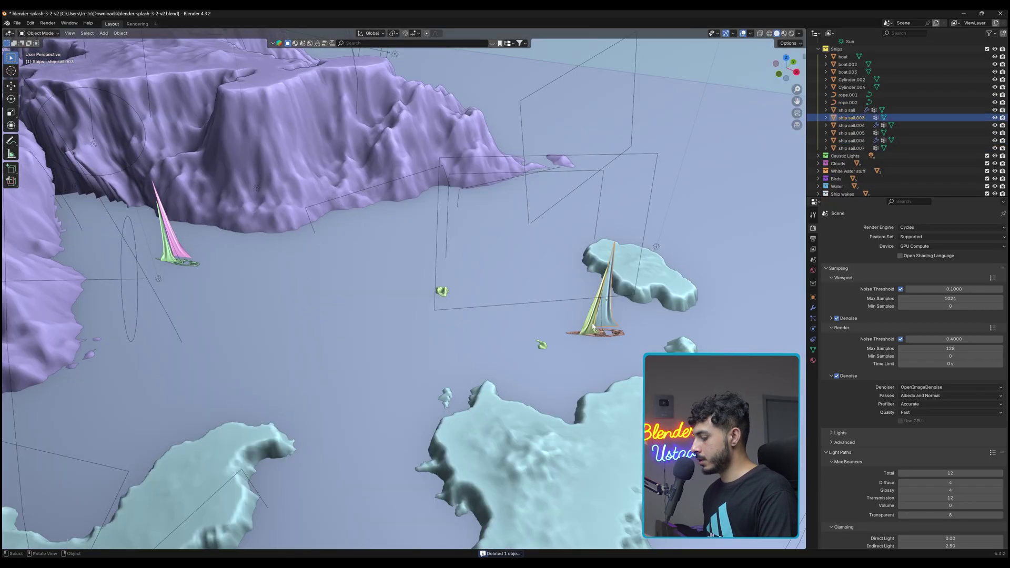
{"action": "left_click", "coordinate": [591, 326]}
{"action": "key", "text": "Delete"}
{"action": "key", "text": "Delete"}
Step: Delete all remaining Ships objects except the five that make up the ship just outside the canyon
{"action": "left_click_drag", "start_coordinate": [926, 138], "coordinate": [925, 66]}
{"action": "middle_click_drag", "start_coordinate": [439, 290], "coordinate": [332, 284]}
{"action": "scroll", "coordinate": [331, 284], "scroll_direction": "up", "scroll_amount": 5}
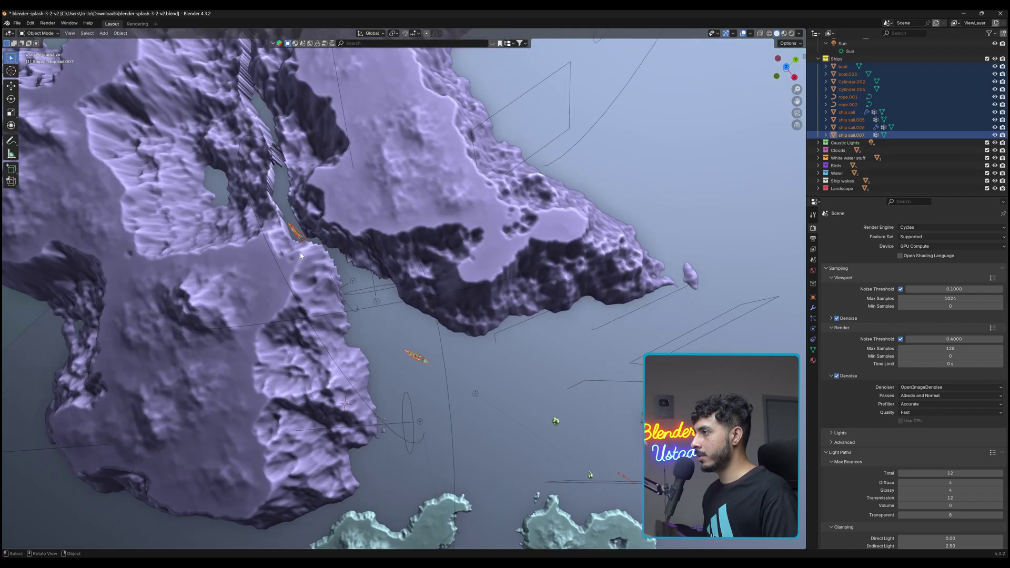
{"action": "key", "text": "z"}
{"action": "left_click", "coordinate": [324, 354]}
{"action": "left_click_drag", "start_coordinate": [385, 329], "coordinate": [450, 386]}
{"action": "key", "text": "z"}
{"action": "left_click", "coordinate": [491, 399]}
{"action": "middle_click_drag", "start_coordinate": [491, 399], "coordinate": [481, 339]}
{"action": "key", "text": "x"}
{"action": "left_click", "coordinate": [480, 339]}
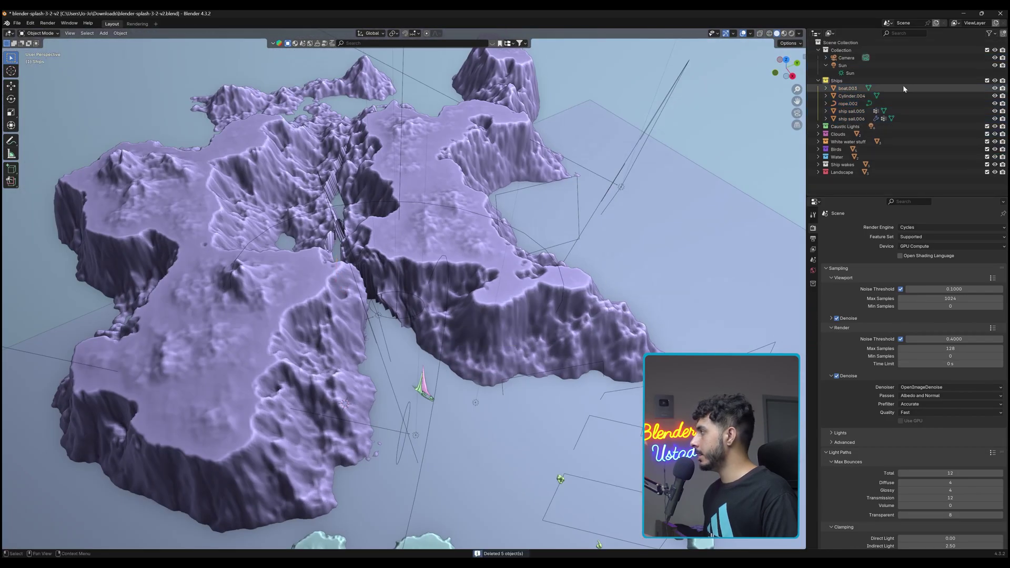
Step: Join the remaining ship's hull, mast and sails into the single mesh ship sail.006, keeping rope.002 as its own object
{"action": "left_click", "coordinate": [851, 119]}
{"action": "left_click", "coordinate": [847, 88], "text": "shift"}
{"action": "key", "text": "KP_Decimal"}
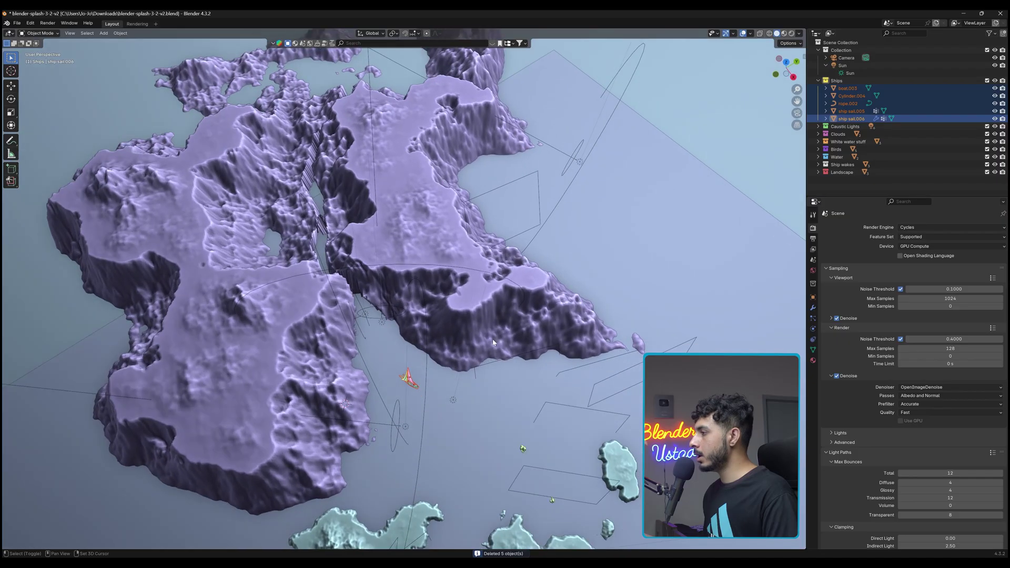
{"action": "key", "text": "Delete"}
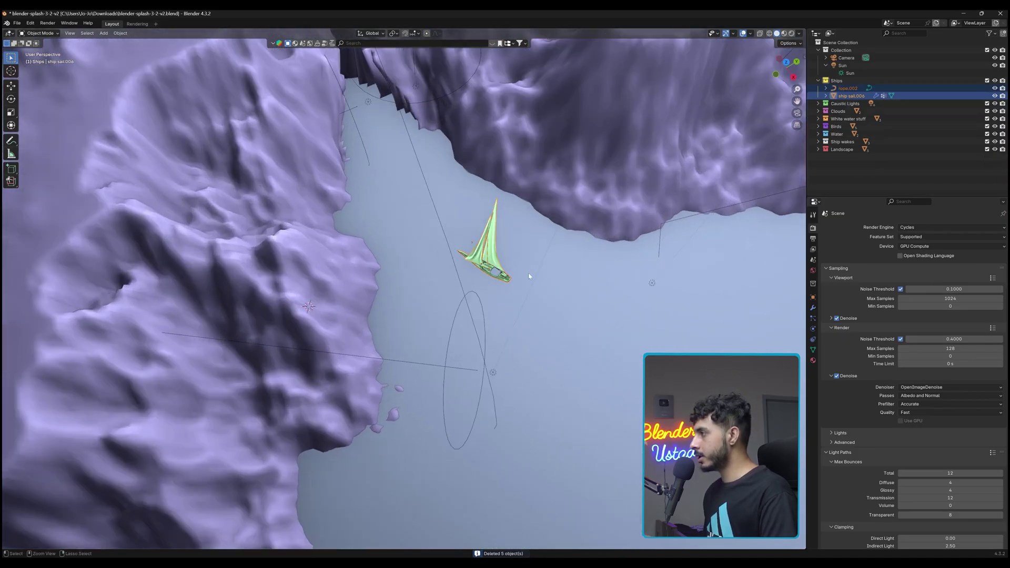
Step: Place two linked duplicates of the joined ship and its rope on the water between the canyon and the islands, and return to the camera view
{"action": "middle_click_drag", "start_coordinate": [451, 243], "coordinate": [447, 200]}
{"action": "key", "text": "KP_7"}
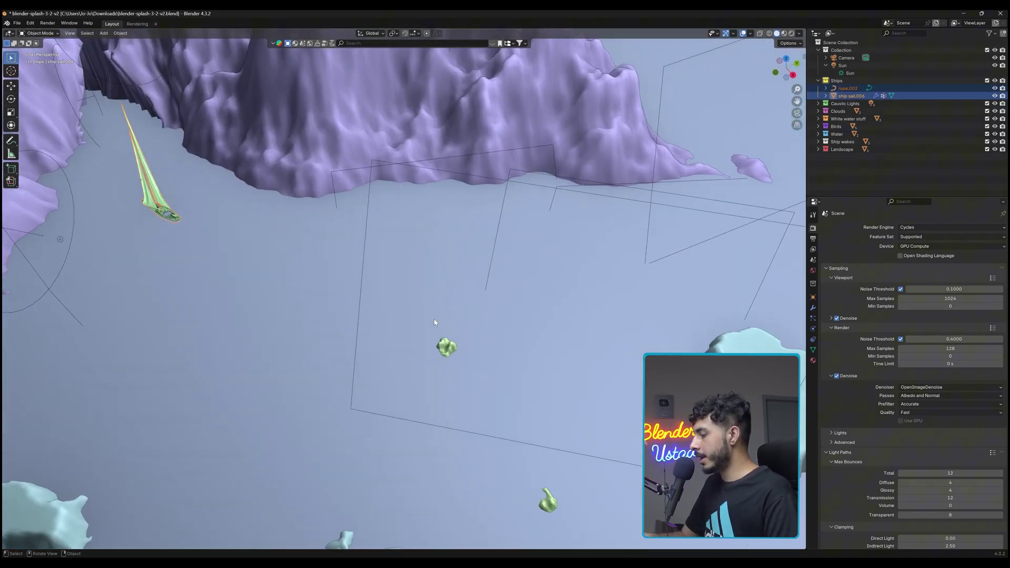
{"action": "scroll", "coordinate": [314, 374], "scroll_direction": "down", "scroll_amount": 3}
{"action": "scroll", "coordinate": [310, 315], "scroll_direction": "down", "scroll_amount": 4}
{"action": "scroll", "coordinate": [308, 254], "scroll_direction": "up", "scroll_amount": 4}
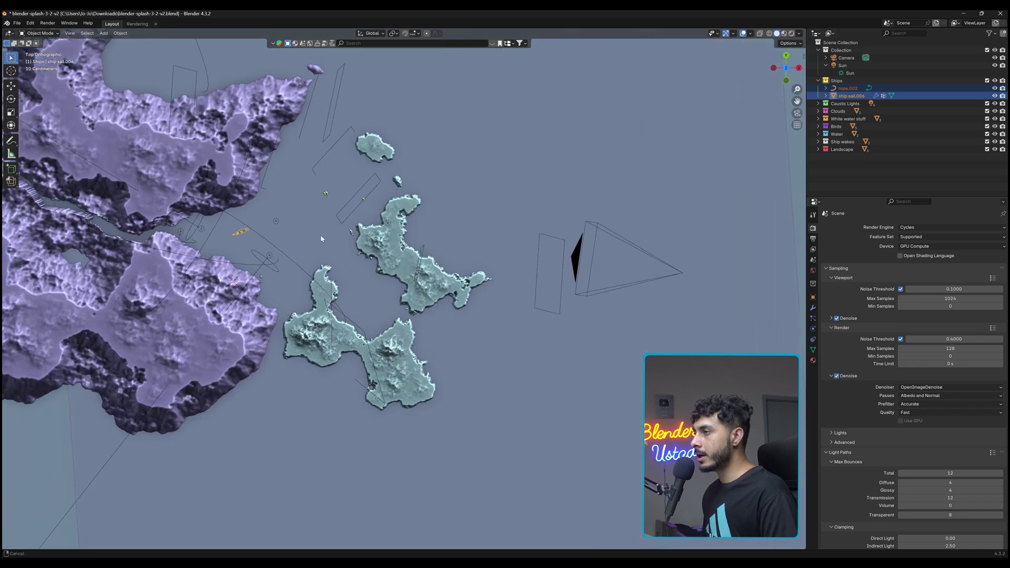
{"action": "middle_click_drag", "start_coordinate": [356, 230], "coordinate": [333, 326], "text": "shift"}
{"action": "scroll", "coordinate": [333, 326], "scroll_direction": "up", "scroll_amount": 3}
{"action": "middle_click_drag", "start_coordinate": [358, 294], "coordinate": [336, 336], "text": "shift"}
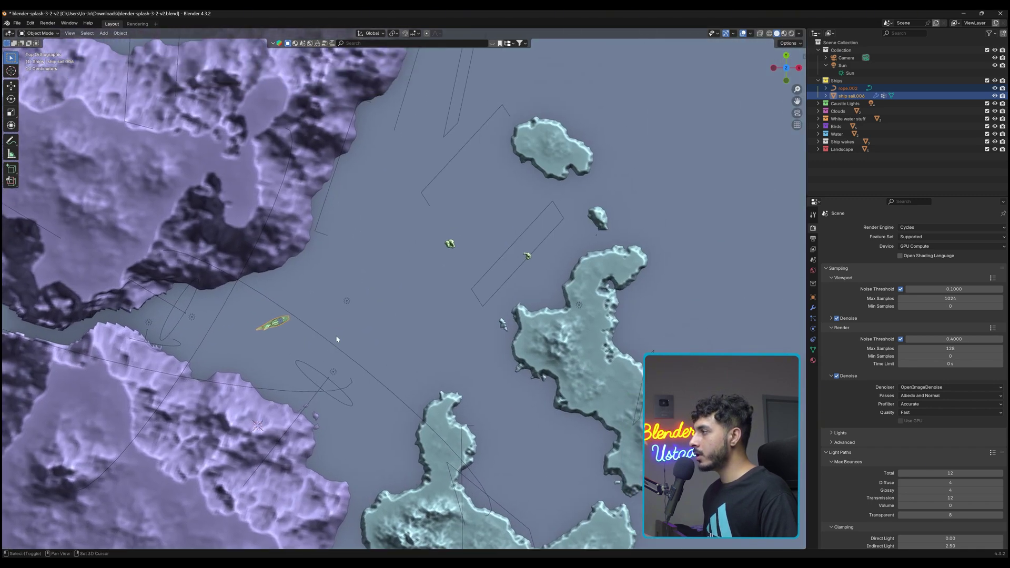
{"action": "key", "text": "alt+d"}
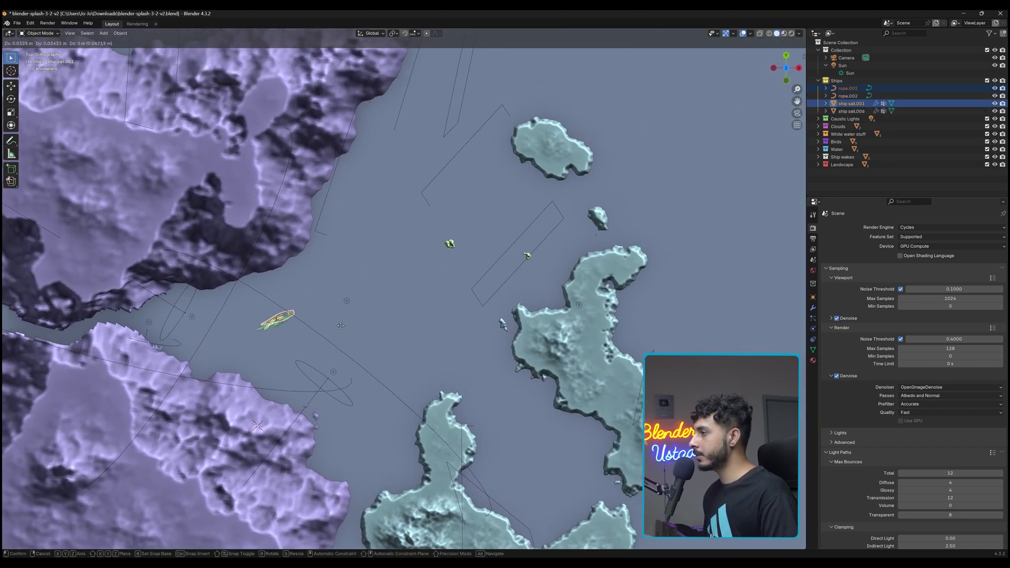
{"action": "left_click", "coordinate": [509, 271]}
{"action": "middle_click_drag", "start_coordinate": [509, 271], "coordinate": [379, 197]}
{"action": "key", "text": "alt+a"}
{"action": "scroll", "coordinate": [379, 197], "scroll_direction": "up", "scroll_amount": 2}
{"action": "key", "text": "KP_0"}
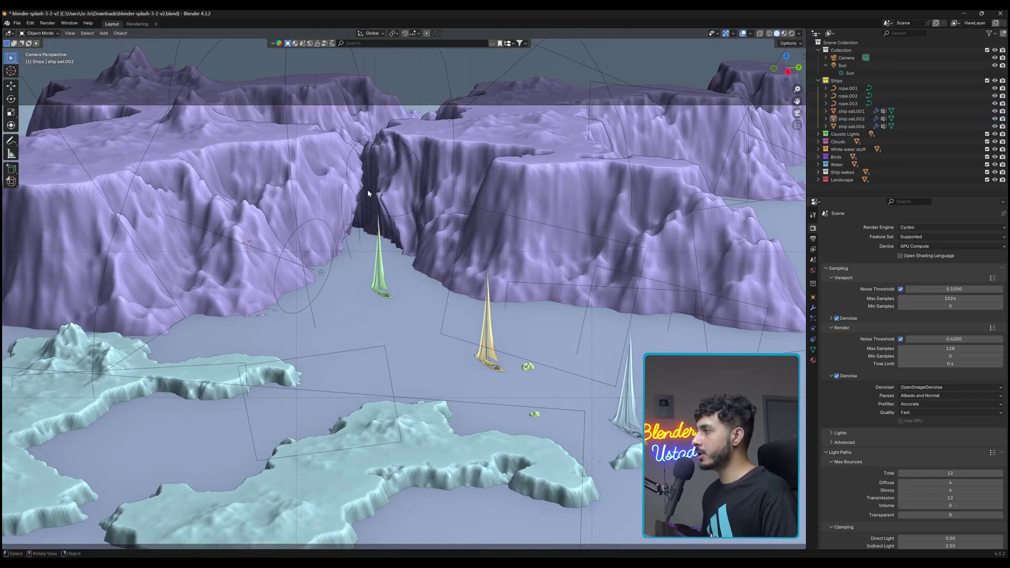
Step: Check the scene's output resolution and the render sampling settings
{"action": "scroll", "coordinate": [576, 272], "scroll_direction": "up", "scroll_amount": 2}
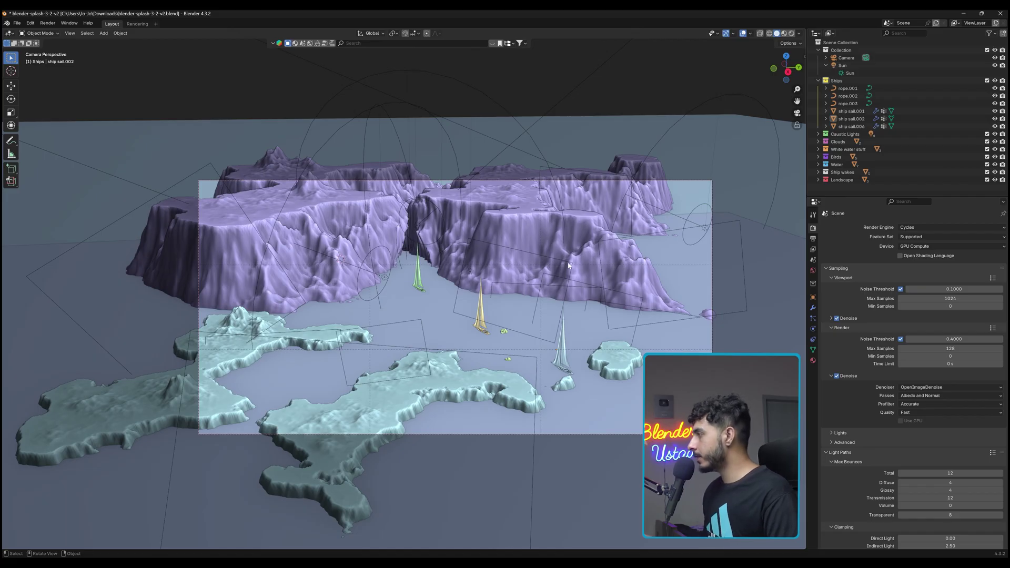
{"action": "middle_click_drag", "start_coordinate": [530, 251], "coordinate": [521, 245], "text": "shift"}
{"action": "middle_click_drag", "start_coordinate": [556, 207], "coordinate": [520, 216], "text": "shift"}
{"action": "left_click", "coordinate": [813, 239]}
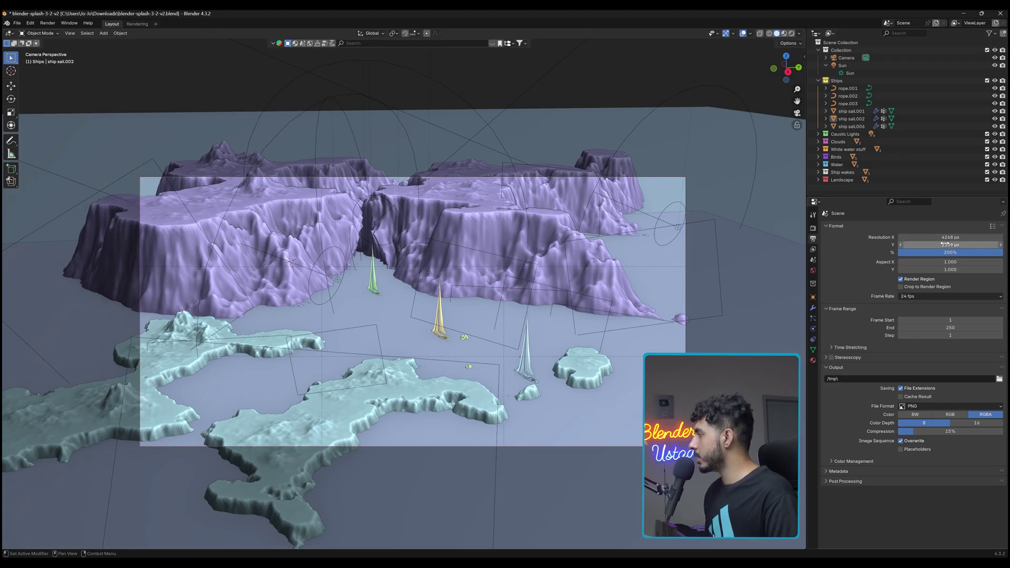
{"action": "key", "text": "ctrl+shift+Tab"}
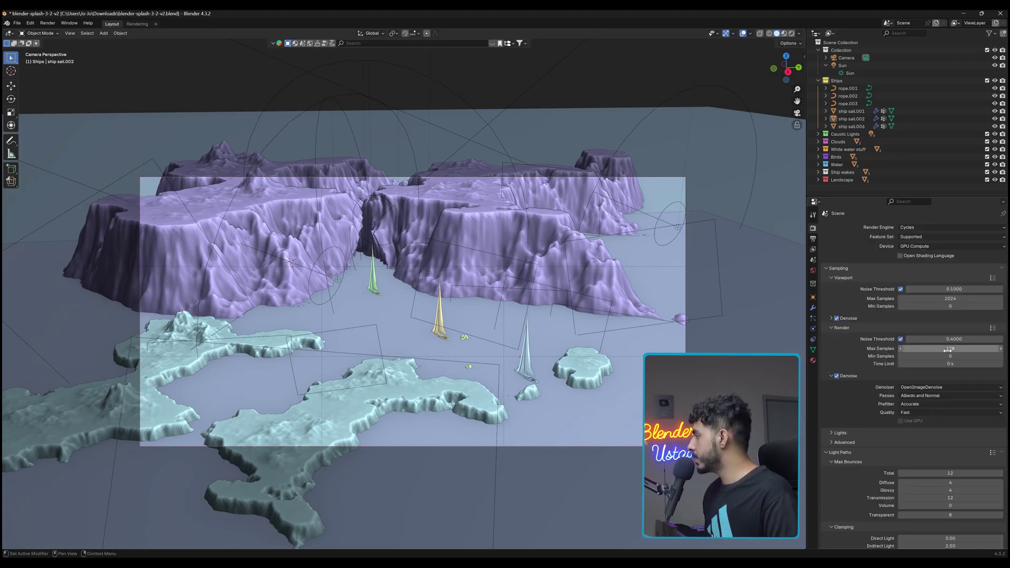
Step: Render the scene as a still image from the camera
{"action": "middle_click_drag", "start_coordinate": [547, 284], "coordinate": [509, 246], "text": "ctrl"}
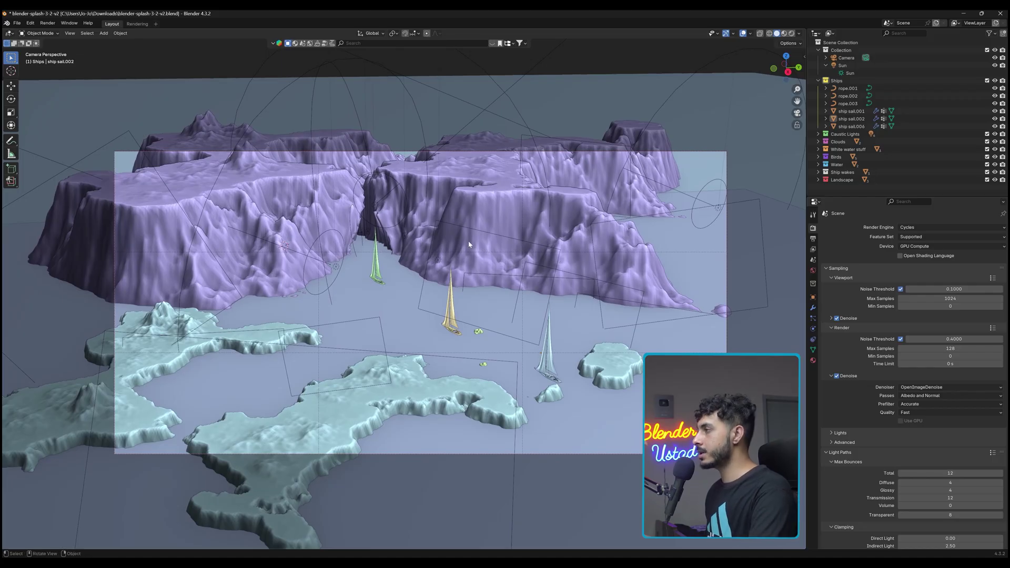
{"action": "key", "text": "F12"}
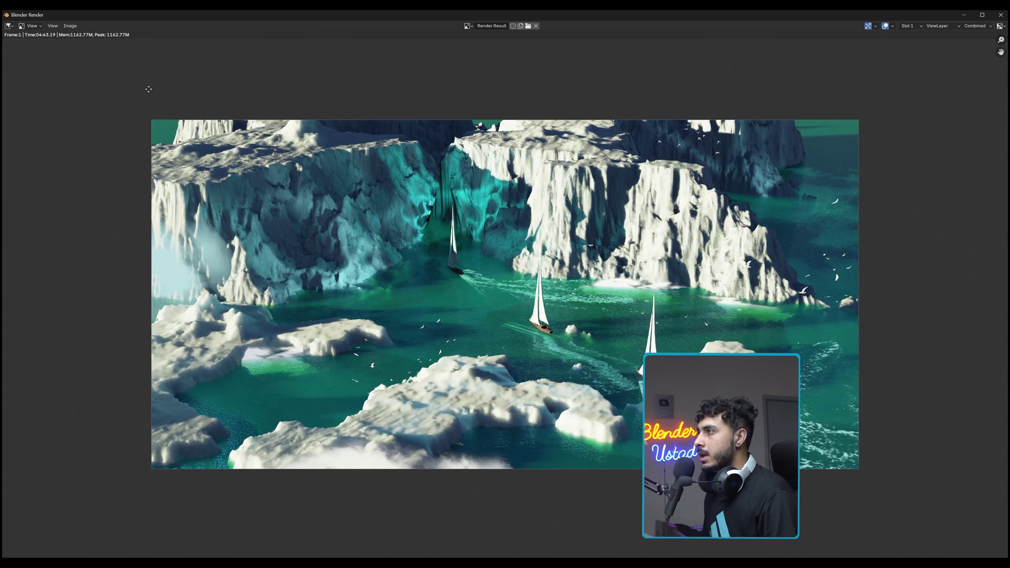
Step: Examine the finished render up close and as a whole, including the ships, cliffs, water and render time
{"action": "middle_click_drag", "start_coordinate": [148, 89], "coordinate": [208, 139]}
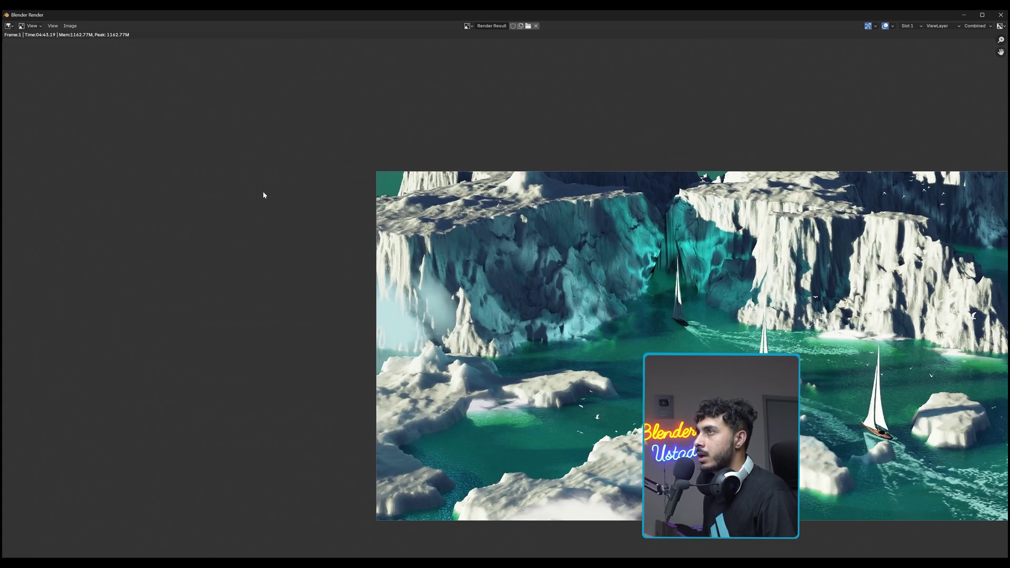
{"action": "middle_click_drag", "start_coordinate": [263, 196], "coordinate": [128, 205]}
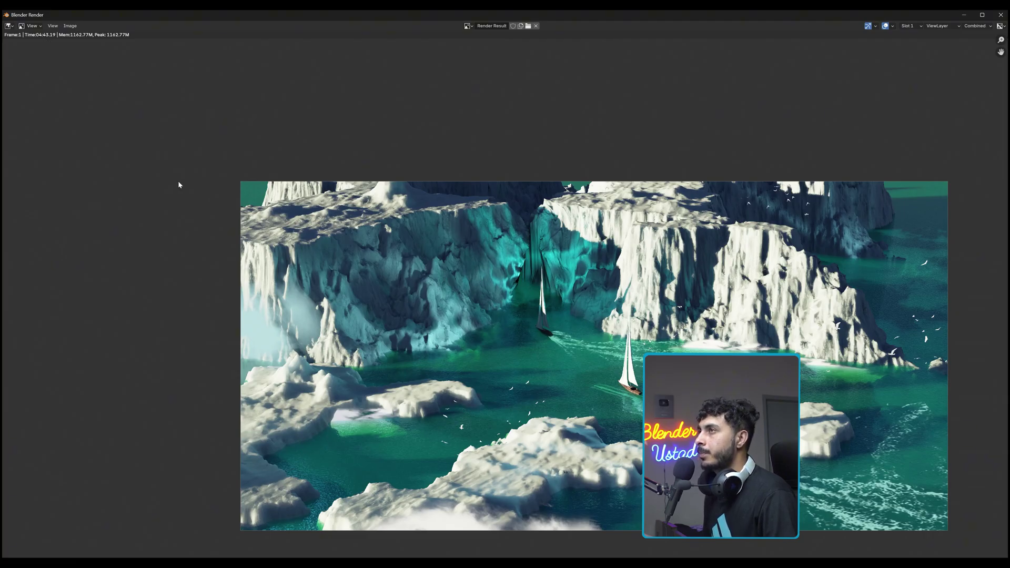
{"action": "scroll", "coordinate": [490, 321], "scroll_direction": "down", "scroll_amount": 1}
{"action": "scroll", "coordinate": [490, 322], "scroll_direction": "up", "scroll_amount": 1}
{"action": "scroll", "coordinate": [490, 336], "scroll_direction": "up", "scroll_amount": 4}
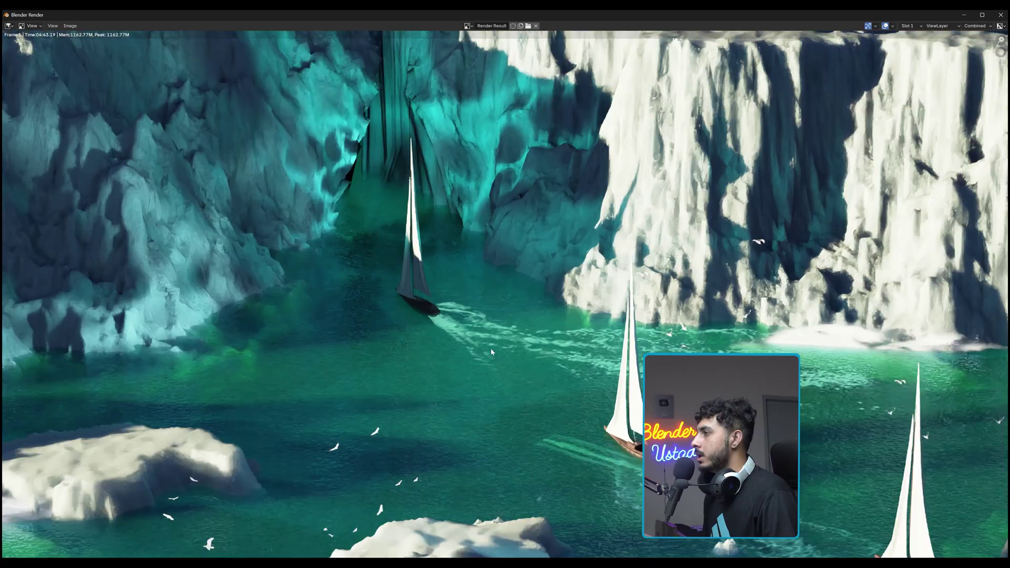
{"action": "scroll", "coordinate": [479, 331], "scroll_direction": "down", "scroll_amount": 3}
{"action": "middle_click_drag", "start_coordinate": [433, 325], "coordinate": [527, 295]}
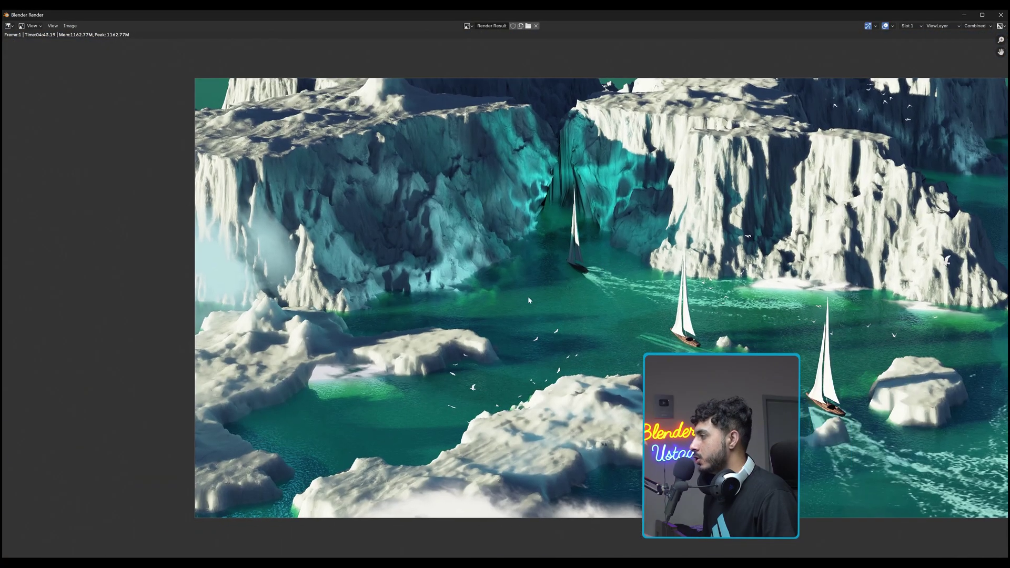
{"action": "scroll", "coordinate": [465, 304], "scroll_direction": "up", "scroll_amount": 3}
{"action": "scroll", "coordinate": [465, 304], "scroll_direction": "down", "scroll_amount": 2}
{"action": "scroll", "coordinate": [608, 257], "scroll_direction": "down", "scroll_amount": 2}
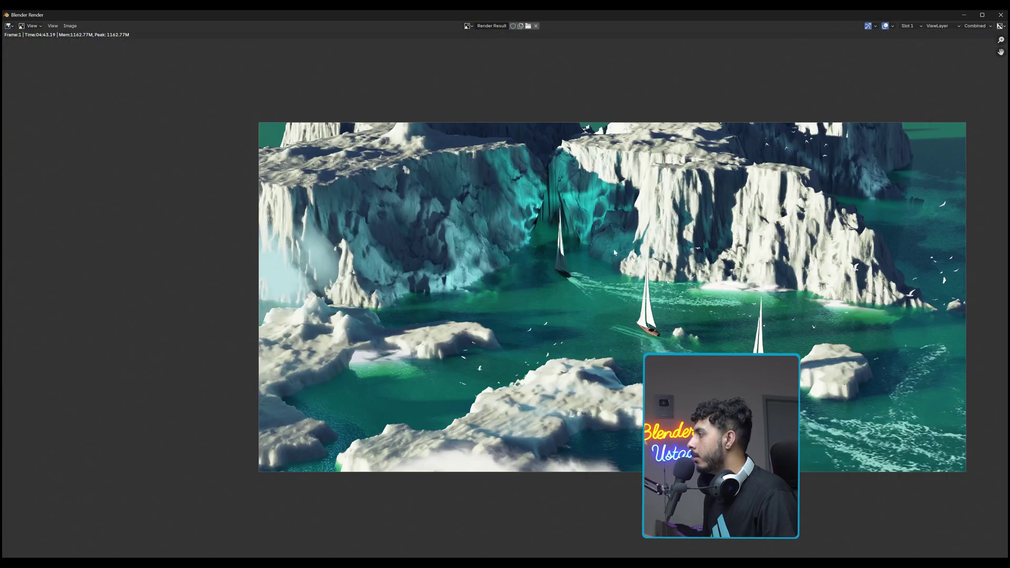
{"action": "middle_click_drag", "start_coordinate": [608, 257], "coordinate": [558, 268]}
{"action": "scroll", "coordinate": [627, 256], "scroll_direction": "up", "scroll_amount": 1}
{"action": "scroll", "coordinate": [627, 256], "scroll_direction": "up", "scroll_amount": 1}
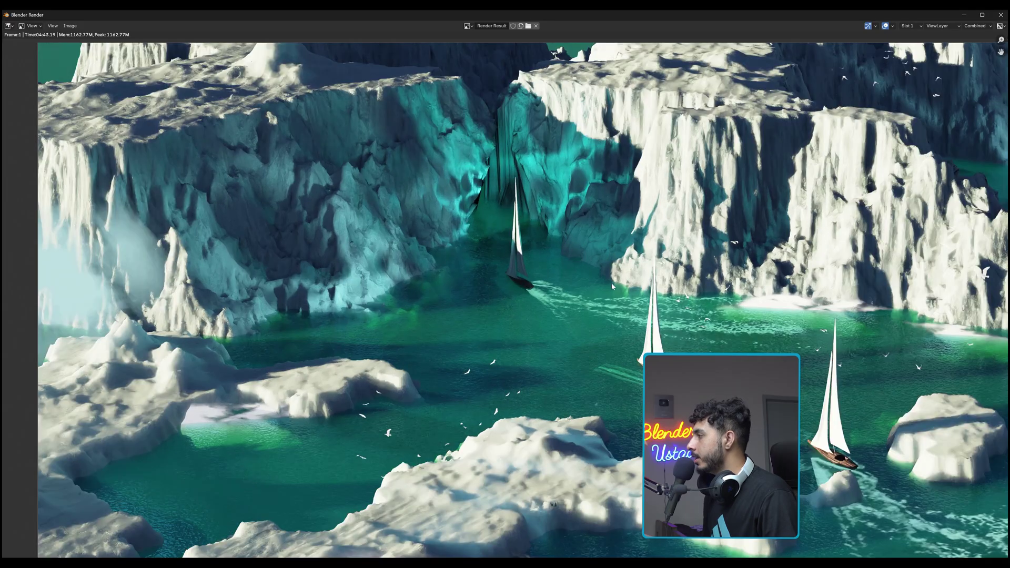
{"action": "scroll", "coordinate": [420, 291], "scroll_direction": "down", "scroll_amount": 2}
{"action": "scroll", "coordinate": [391, 281], "scroll_direction": "up", "scroll_amount": 1}
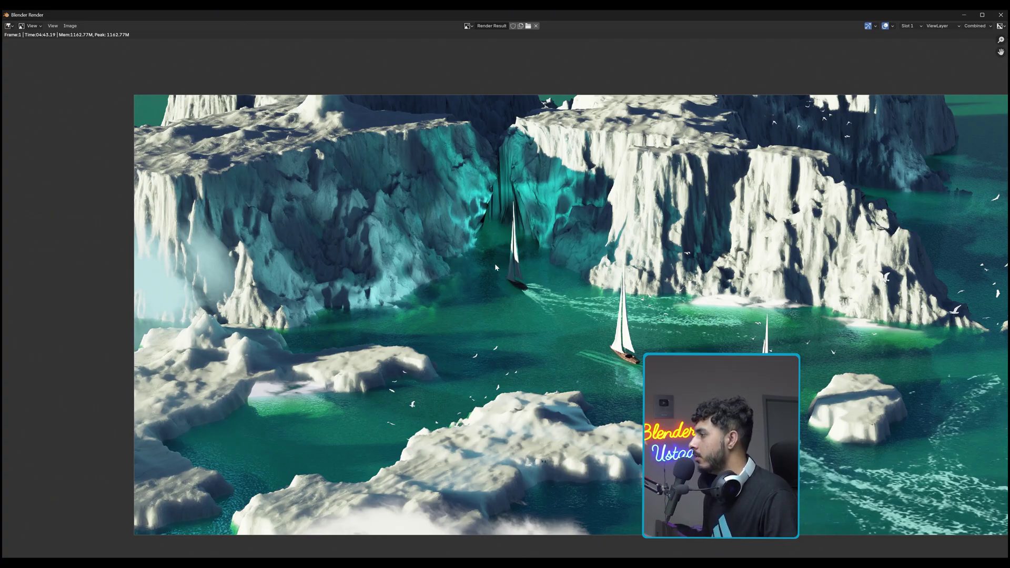
{"action": "middle_click_drag", "start_coordinate": [515, 268], "coordinate": [436, 281]}
{"action": "scroll", "coordinate": [444, 271], "scroll_direction": "up", "scroll_amount": 1}
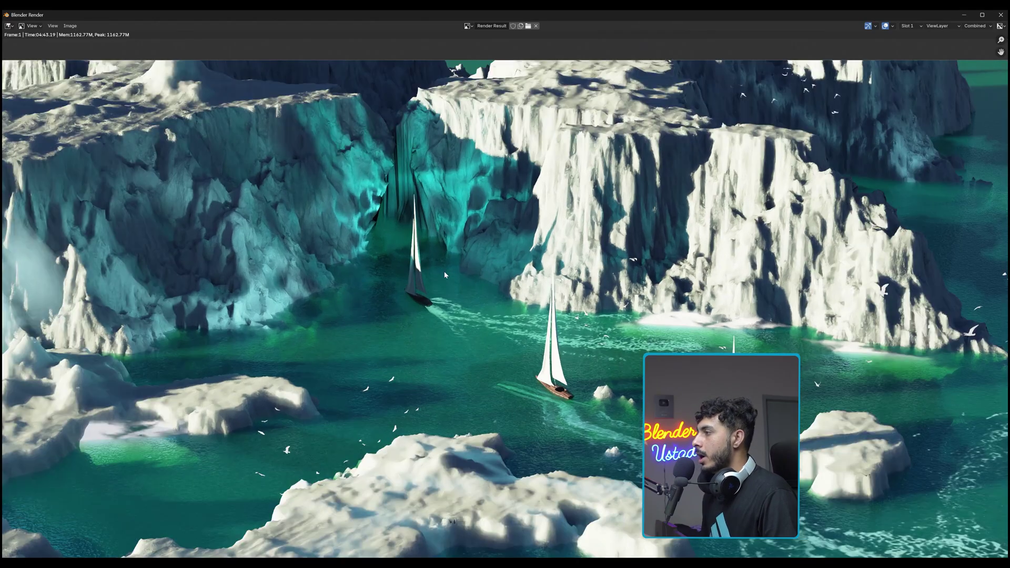
{"action": "scroll", "coordinate": [444, 271], "scroll_direction": "down", "scroll_amount": 2}
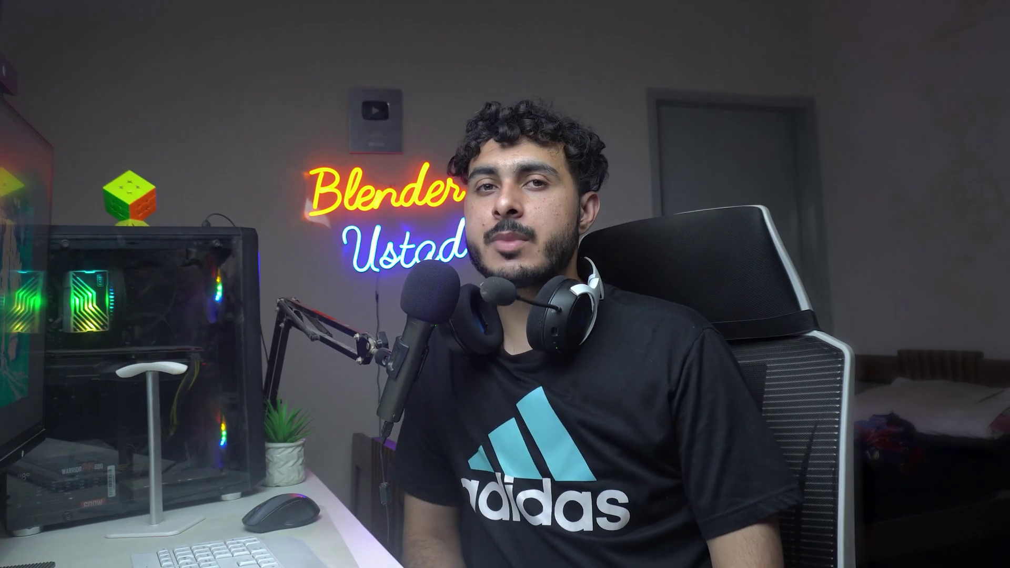